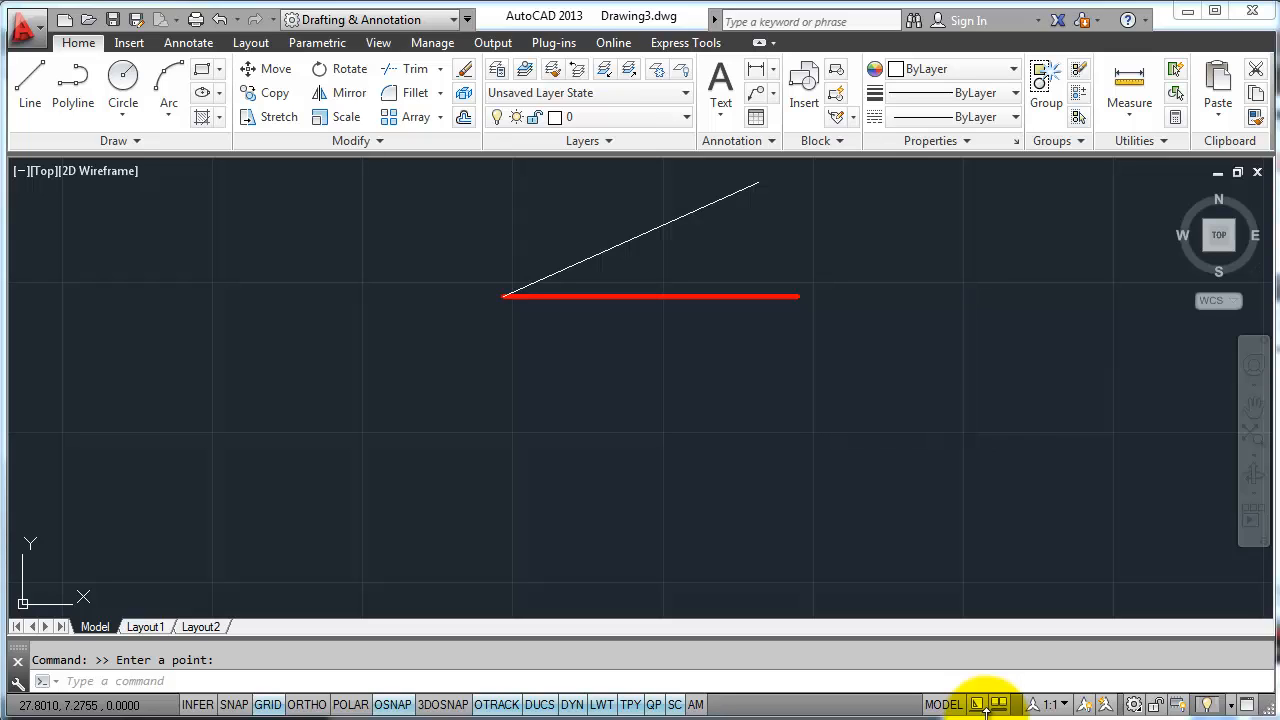
- Open the QuickCalc calculator with the QC command
{"action": "left_click", "coordinate": [860, 683]}
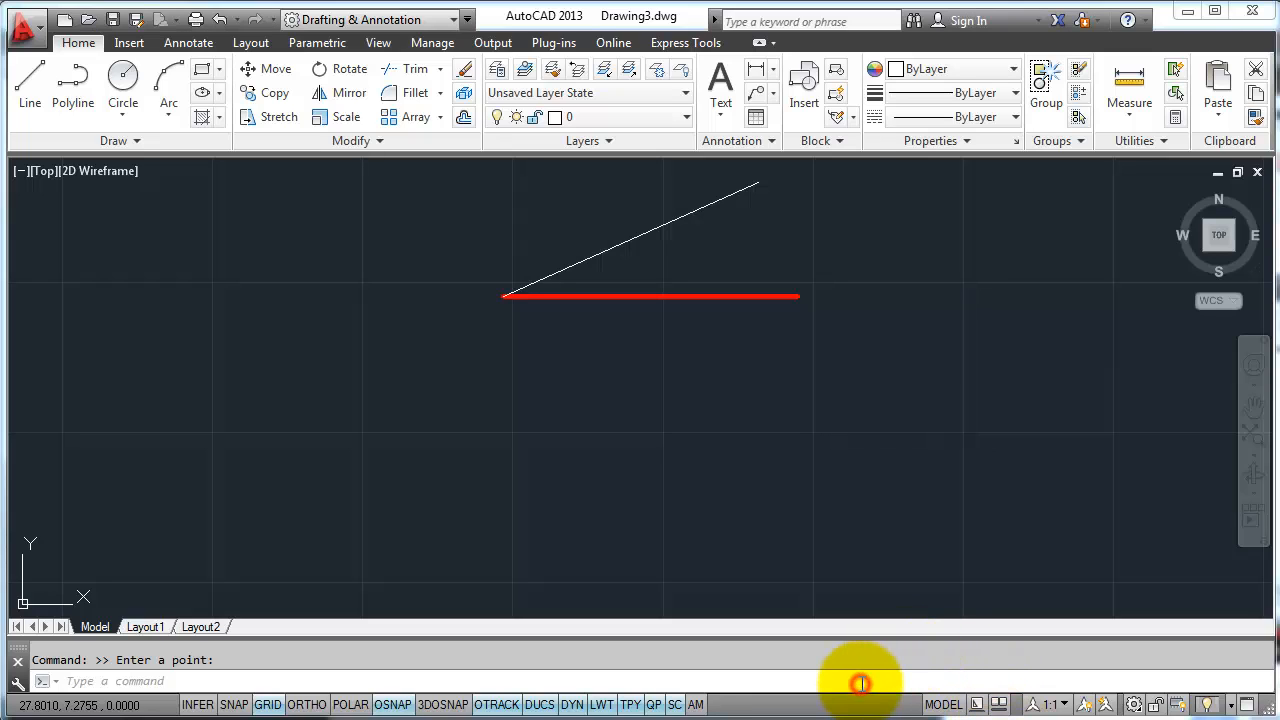
{"action": "type", "text": "qc"}
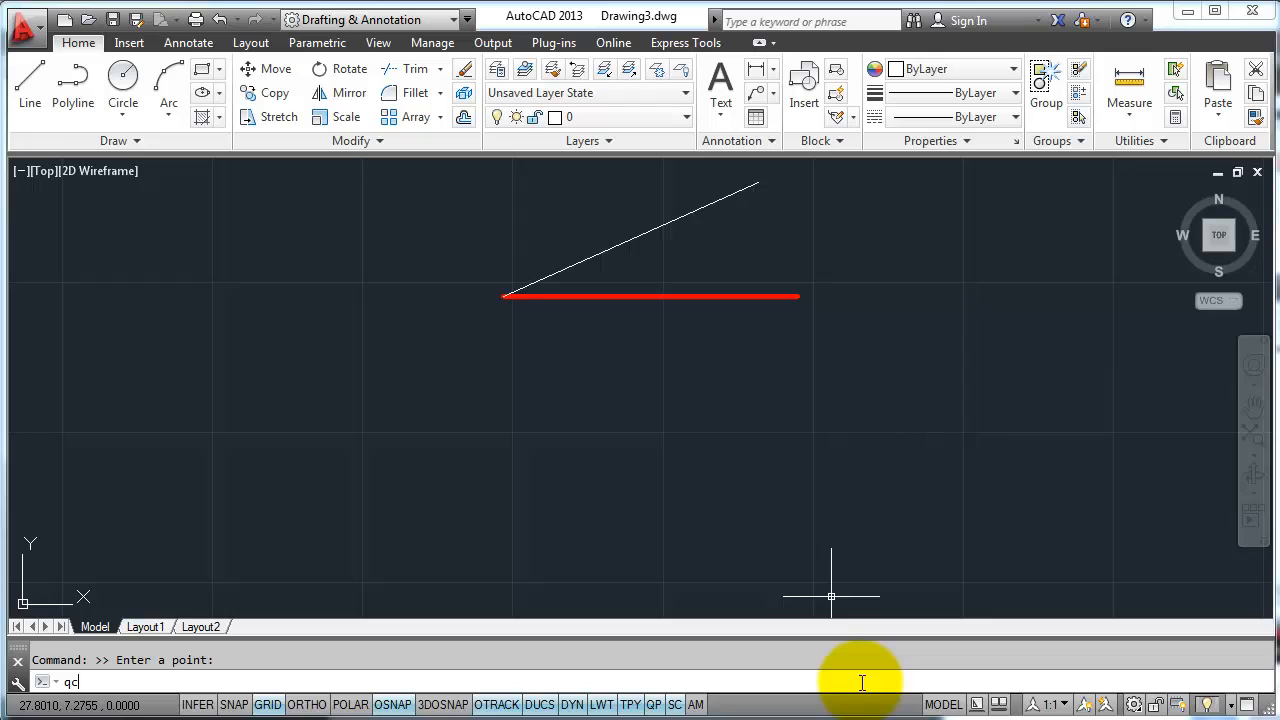
{"action": "key", "text": "Return"}
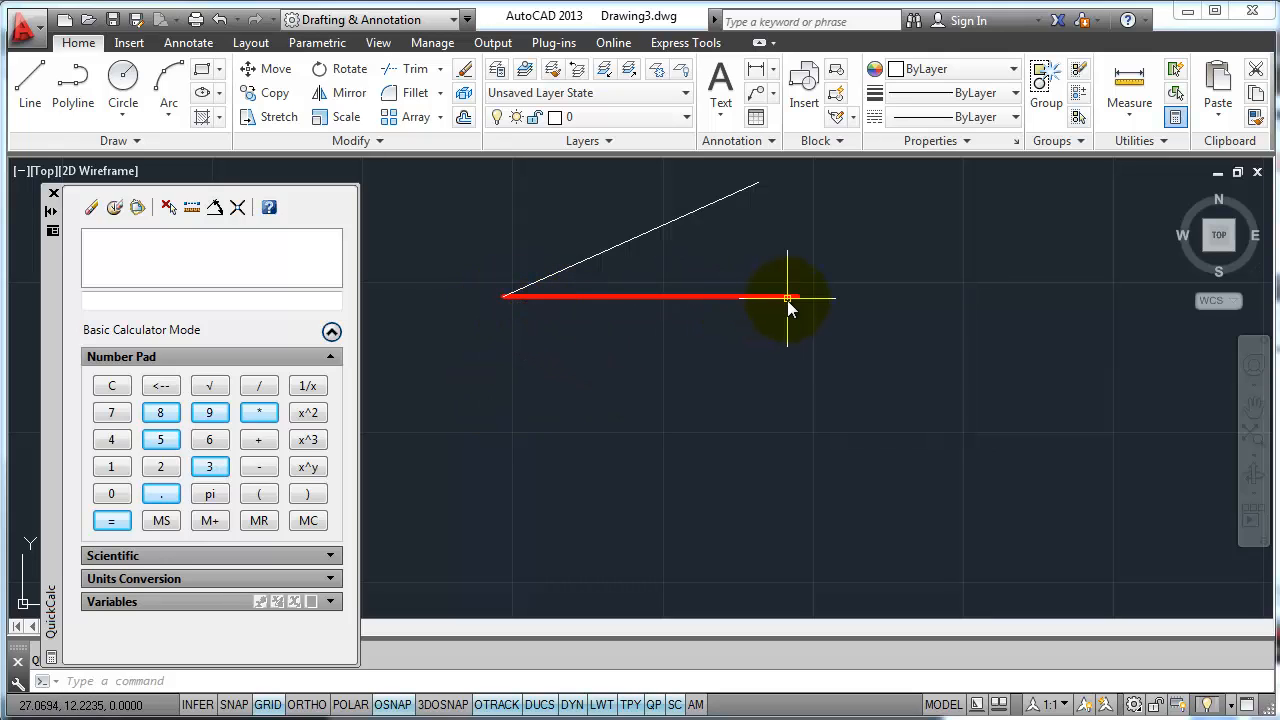
- Measure the distance between the two endpoints of the red horizontal line with the DIST command
{"action": "type", "text": "dist"}
{"action": "key", "text": "Return"}
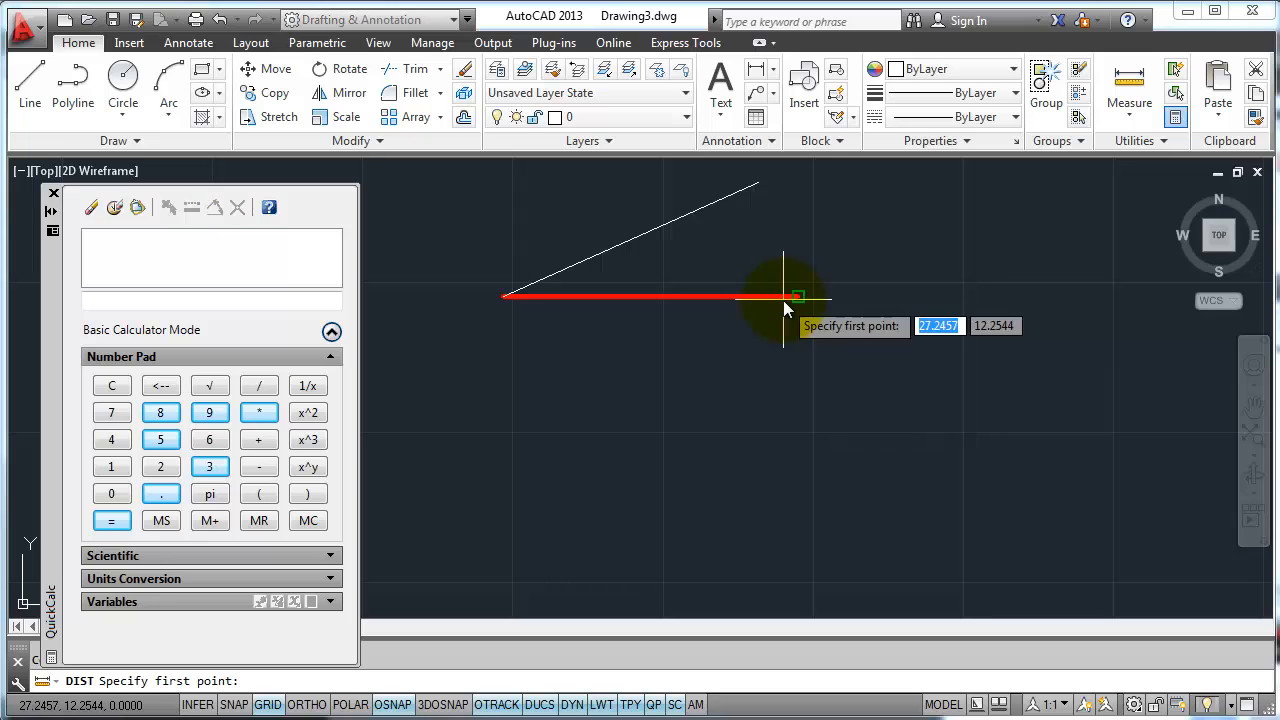
{"action": "left_click", "coordinate": [505, 295]}
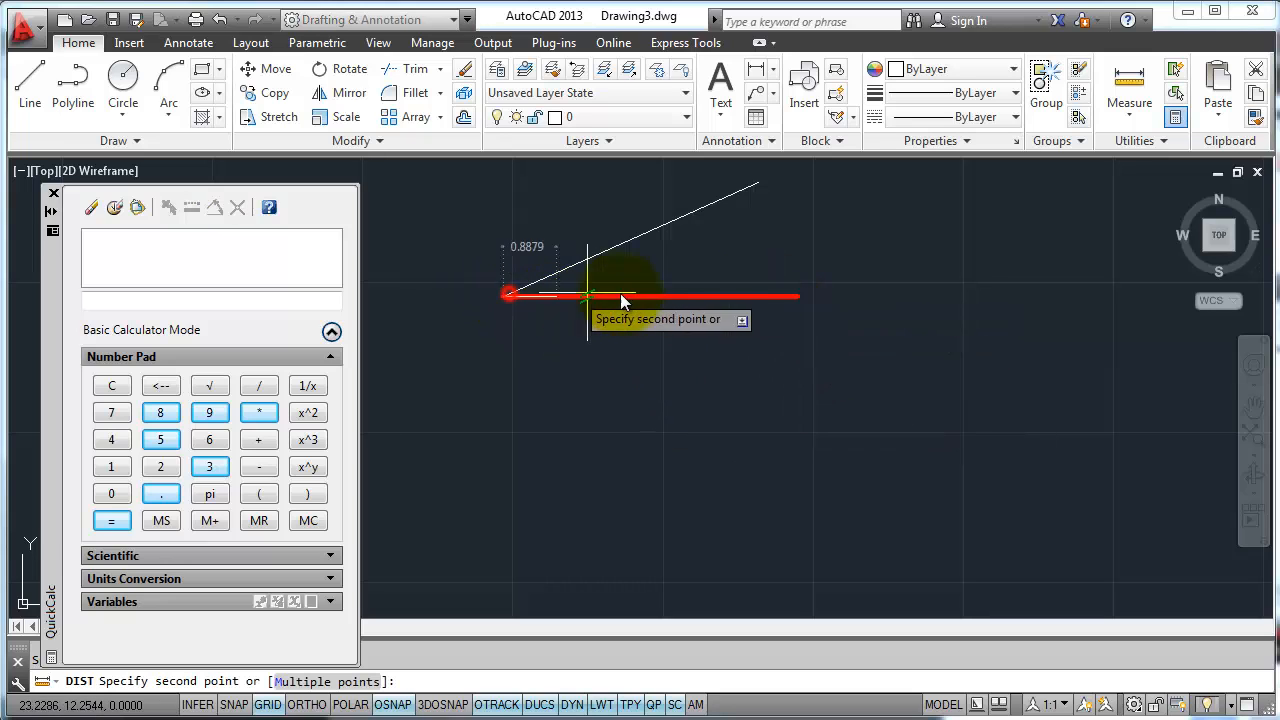
{"action": "left_click", "coordinate": [795, 296]}
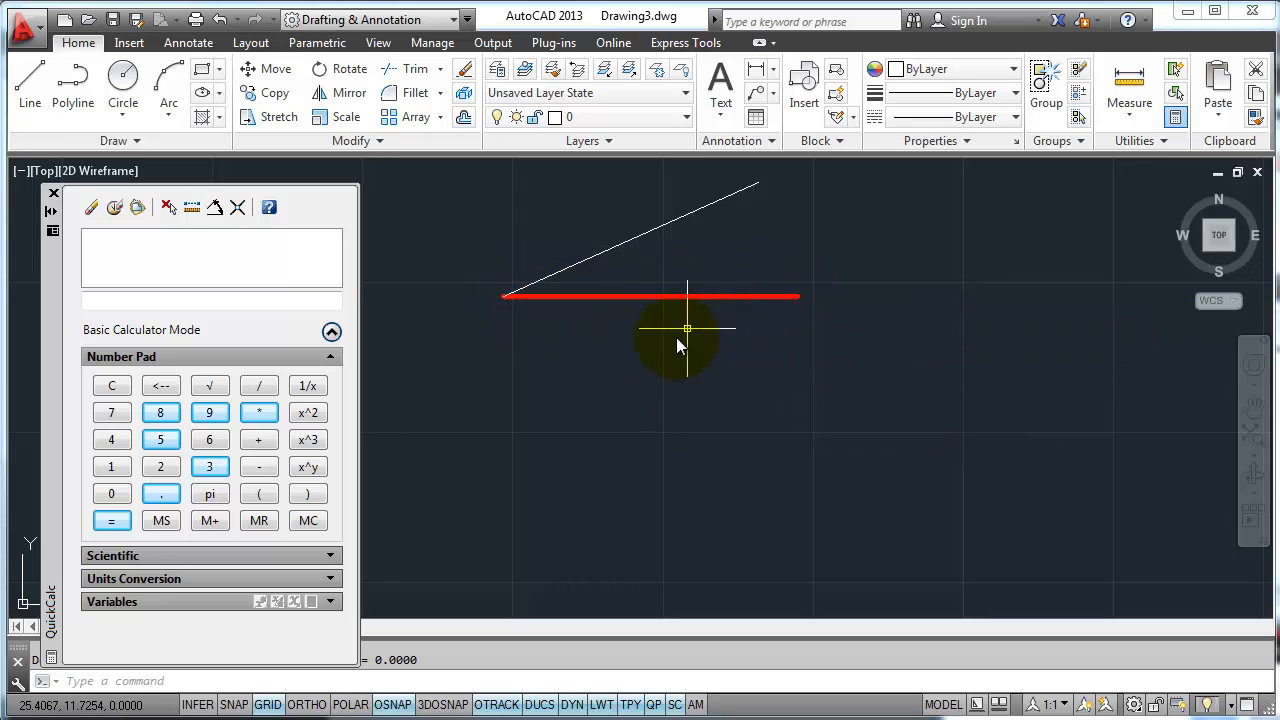
- Dock the QuickCalc palette beside the drawing area so it no longer covers the drawing and command line
{"action": "mouse_move", "coordinate": [54, 303]}
{"action": "left_mouse_down"}
{"action": "mouse_move", "coordinate": [46, 278]}
{"action": "mouse_move", "coordinate": [112, 280]}
{"action": "left_mouse_up"}
{"action": "left_click_drag", "start_coordinate": [331, 659], "coordinate": [375, 647]}
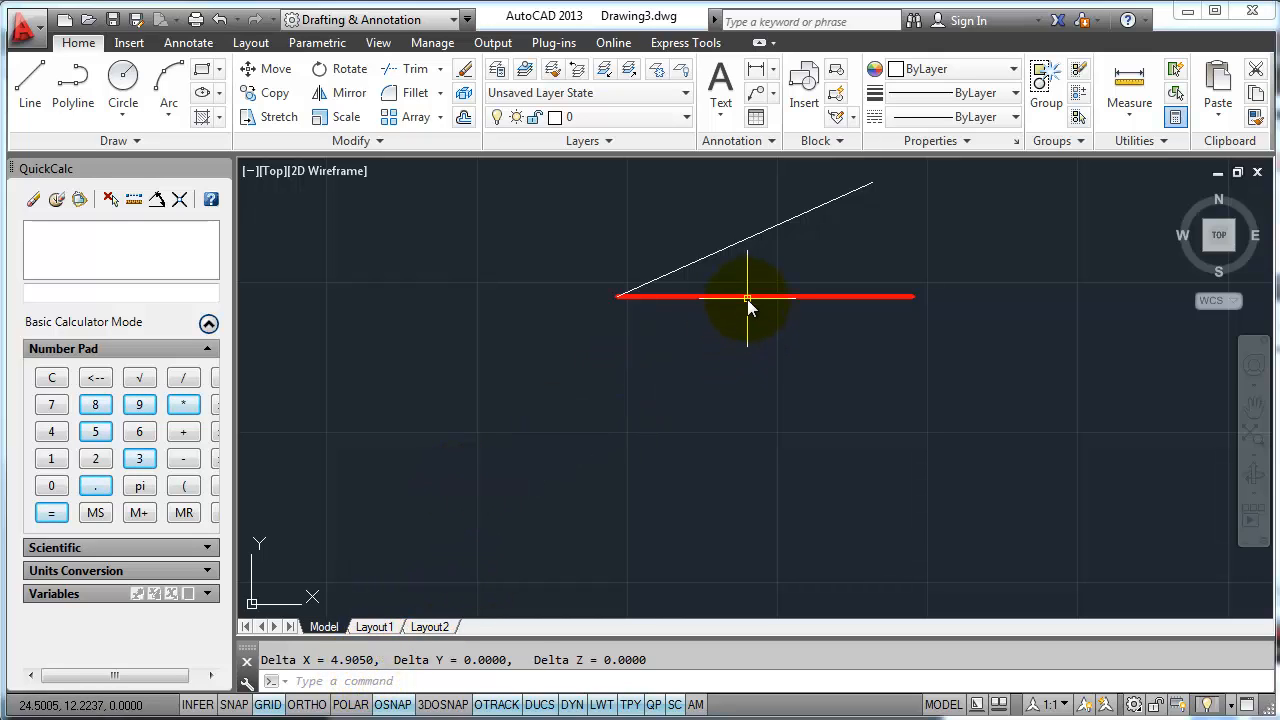
{"action": "mouse_move", "coordinate": [747, 300]}
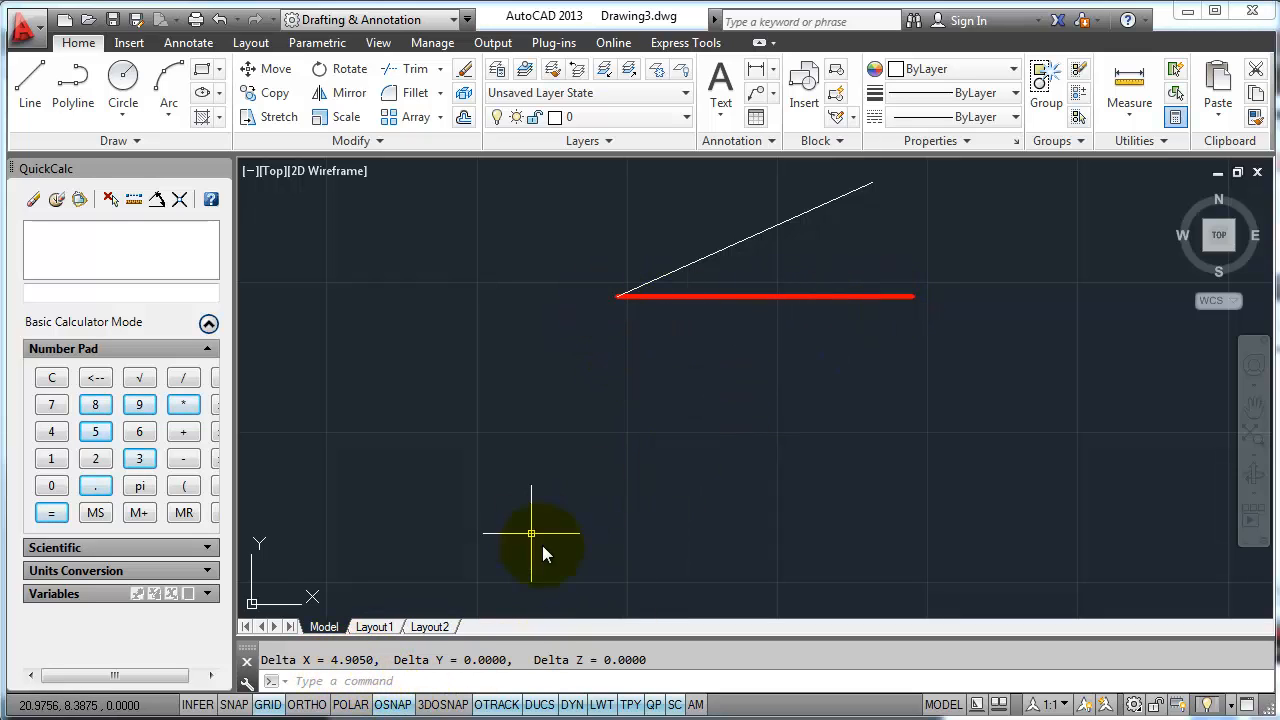
{"action": "left_click_drag", "start_coordinate": [330, 661], "coordinate": [372, 662]}
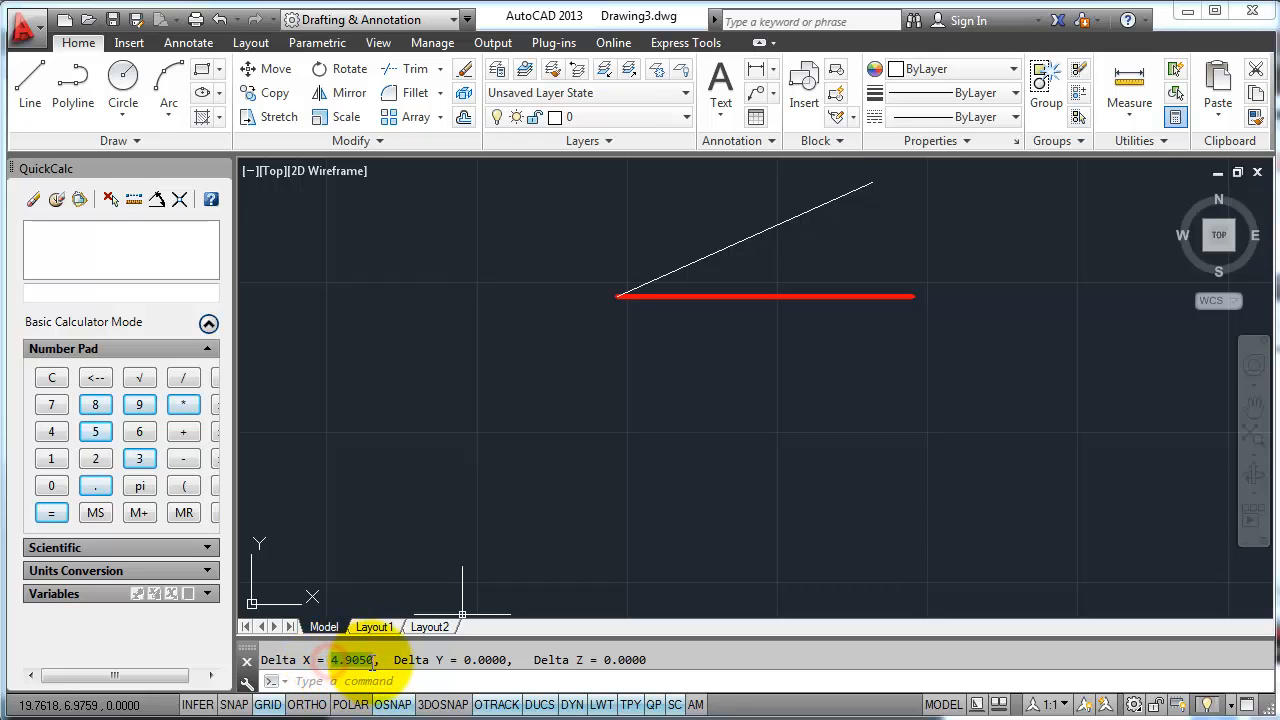
{"action": "right_click", "coordinate": [361, 663]}
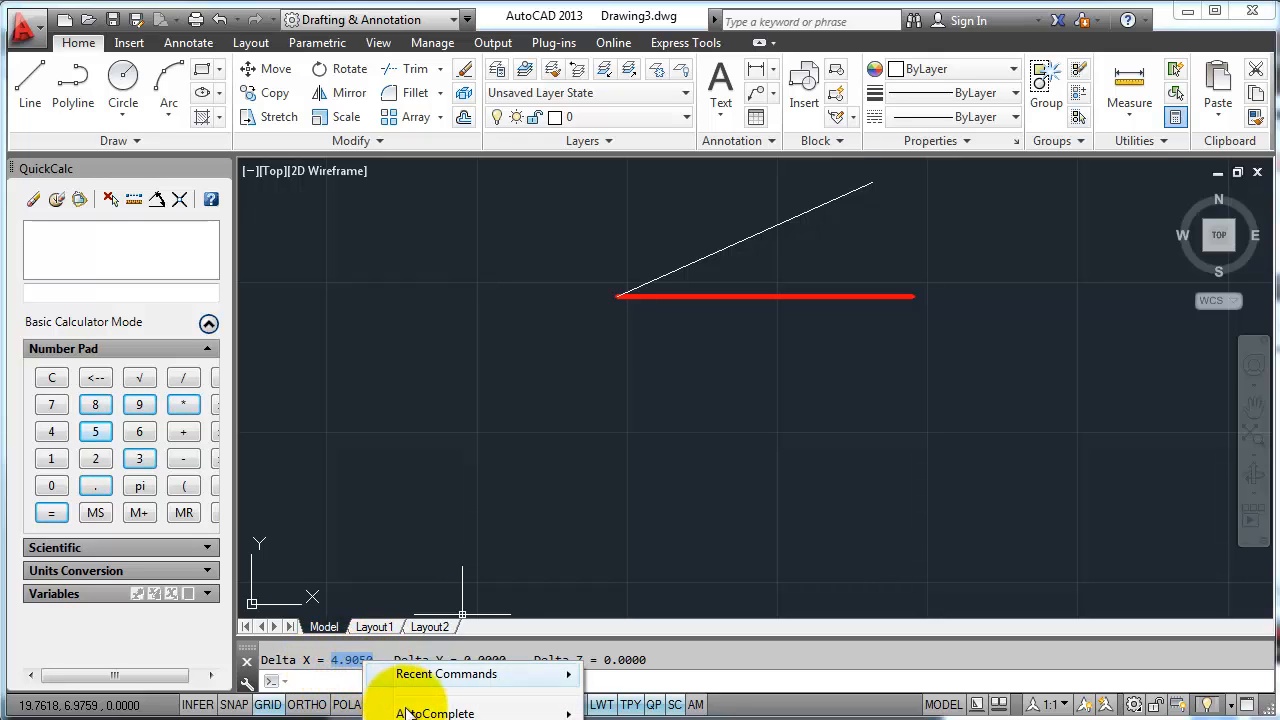
{"action": "left_click", "coordinate": [379, 652]}
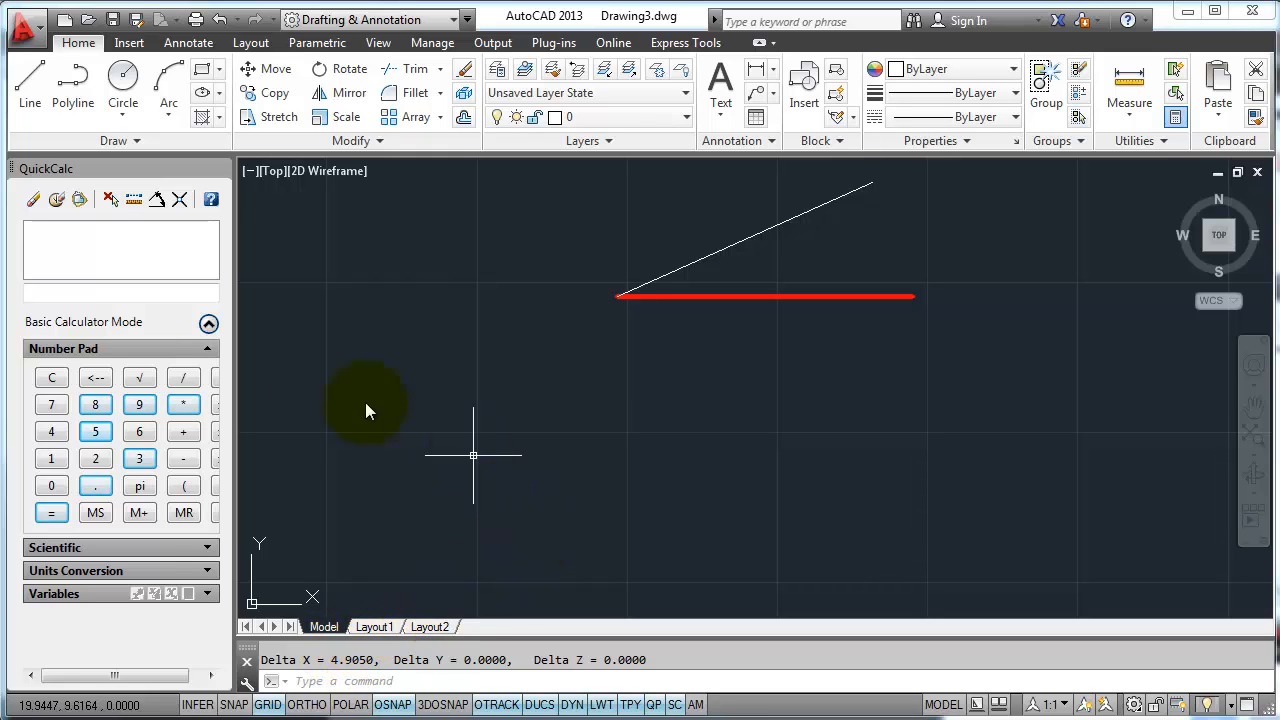
- Widen the QuickCalc palette and use its distance measurement to bring in the red line's length from endpoint to endpoint
{"action": "left_click_drag", "start_coordinate": [232, 372], "coordinate": [322, 372]}
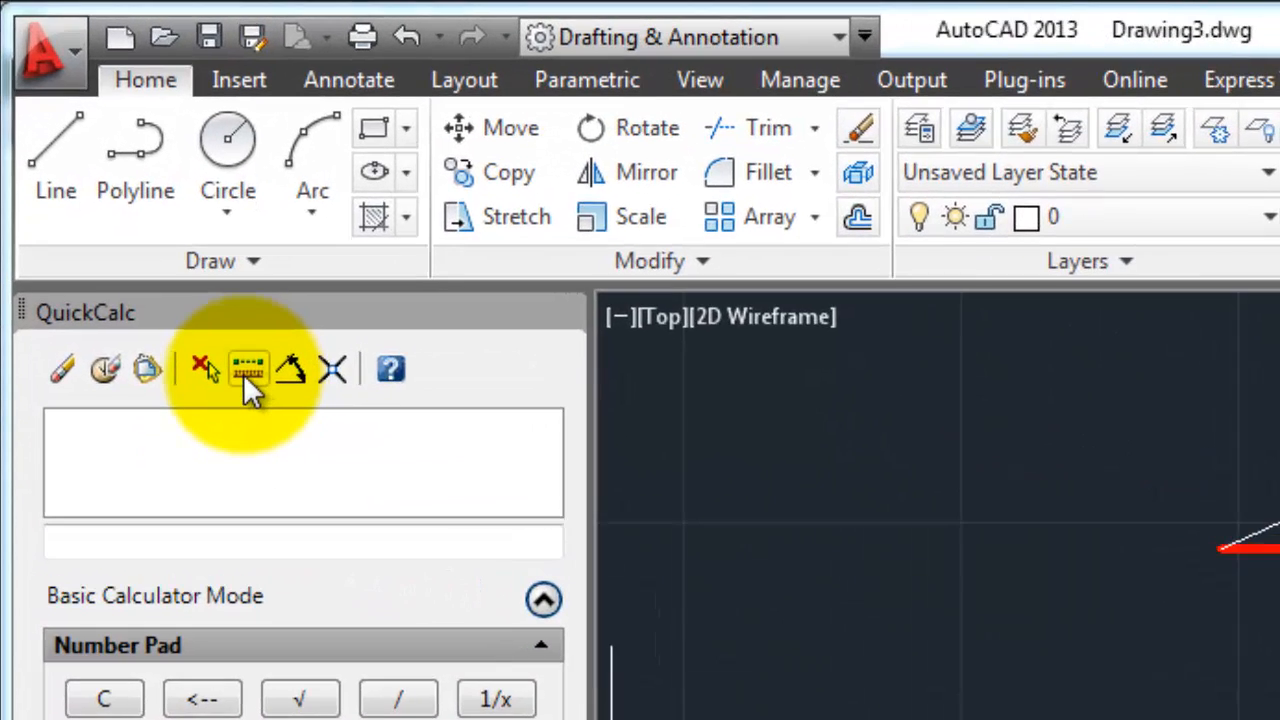
{"action": "left_click", "coordinate": [243, 373]}
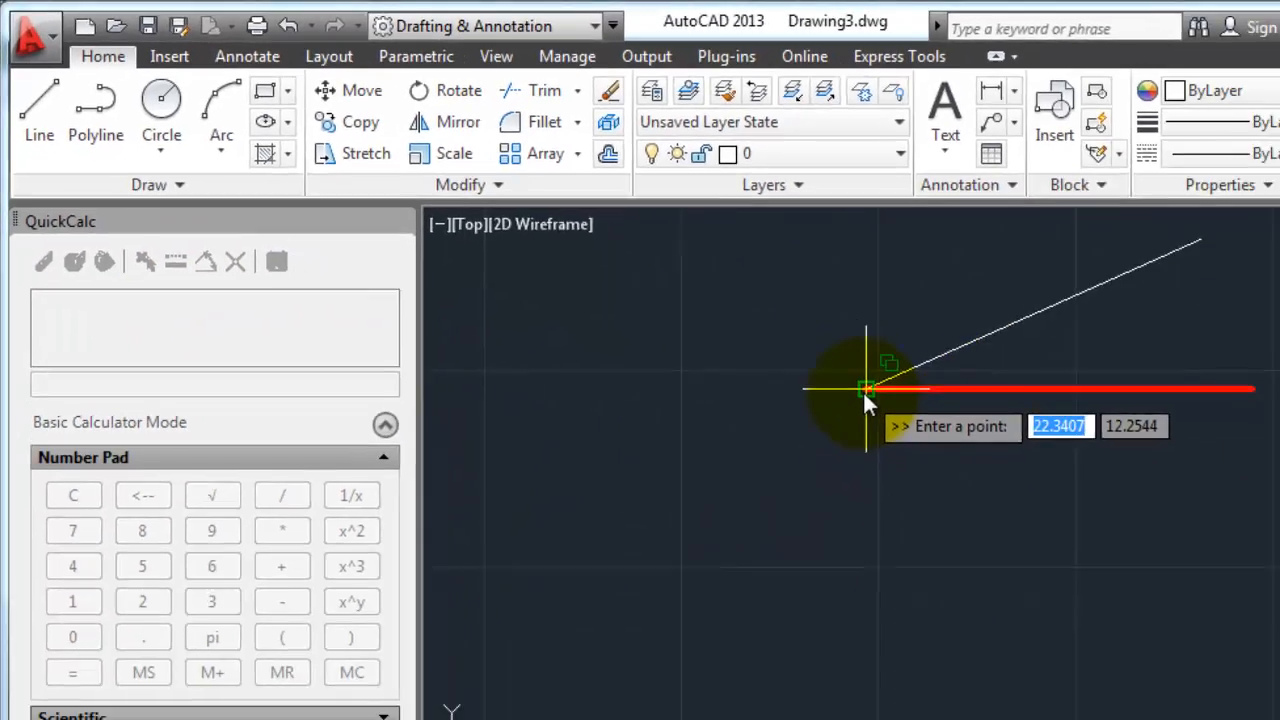
{"action": "left_click", "coordinate": [1222, 548]}
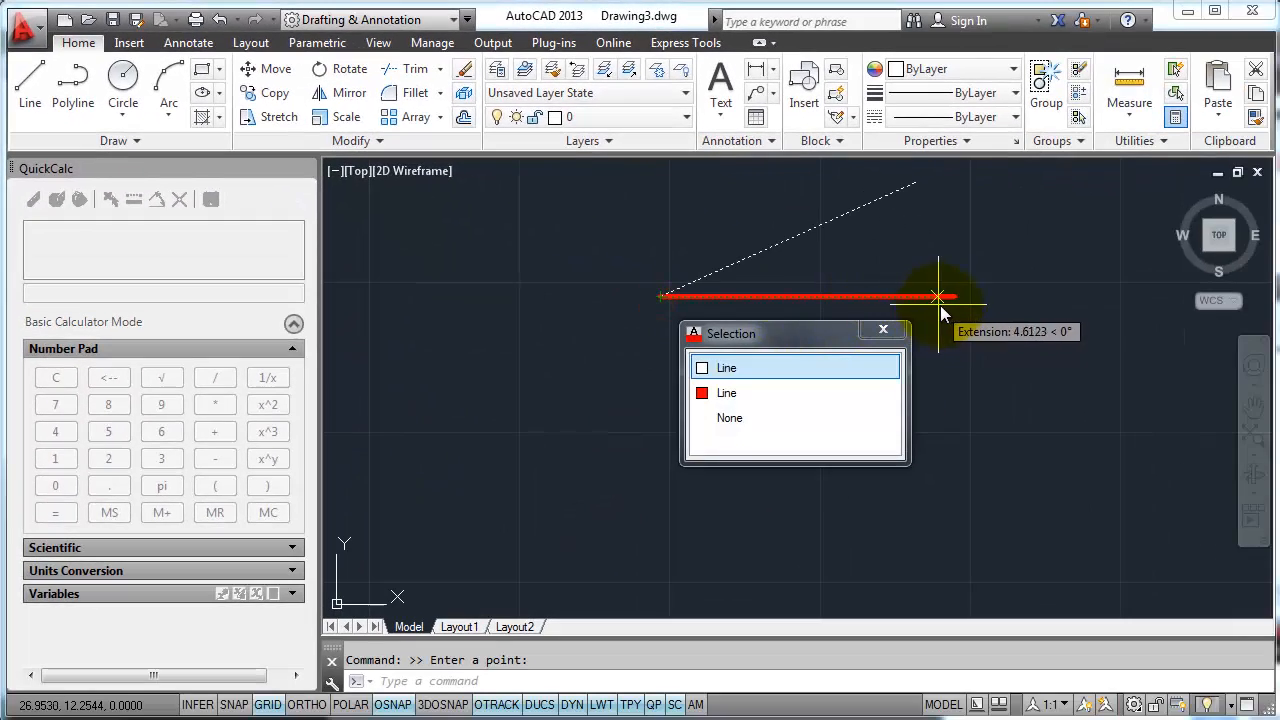
{"action": "left_click", "coordinate": [810, 392]}
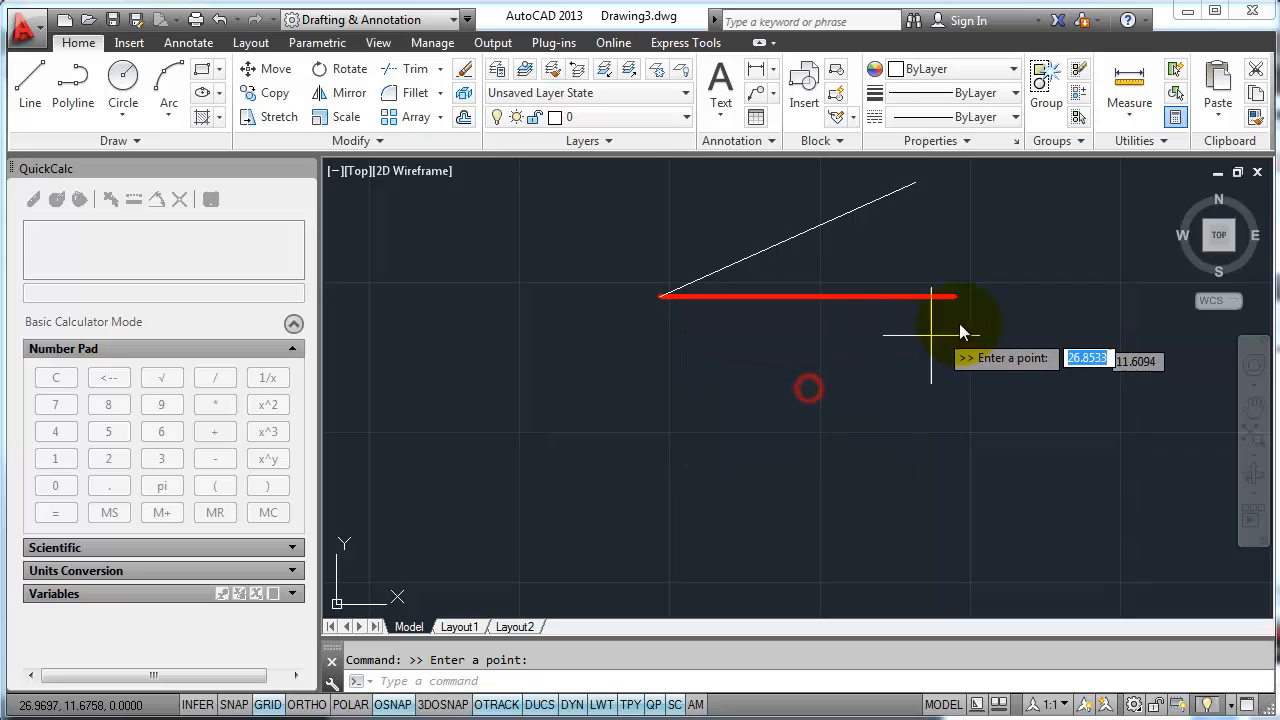
{"action": "left_click", "coordinate": [955, 296]}
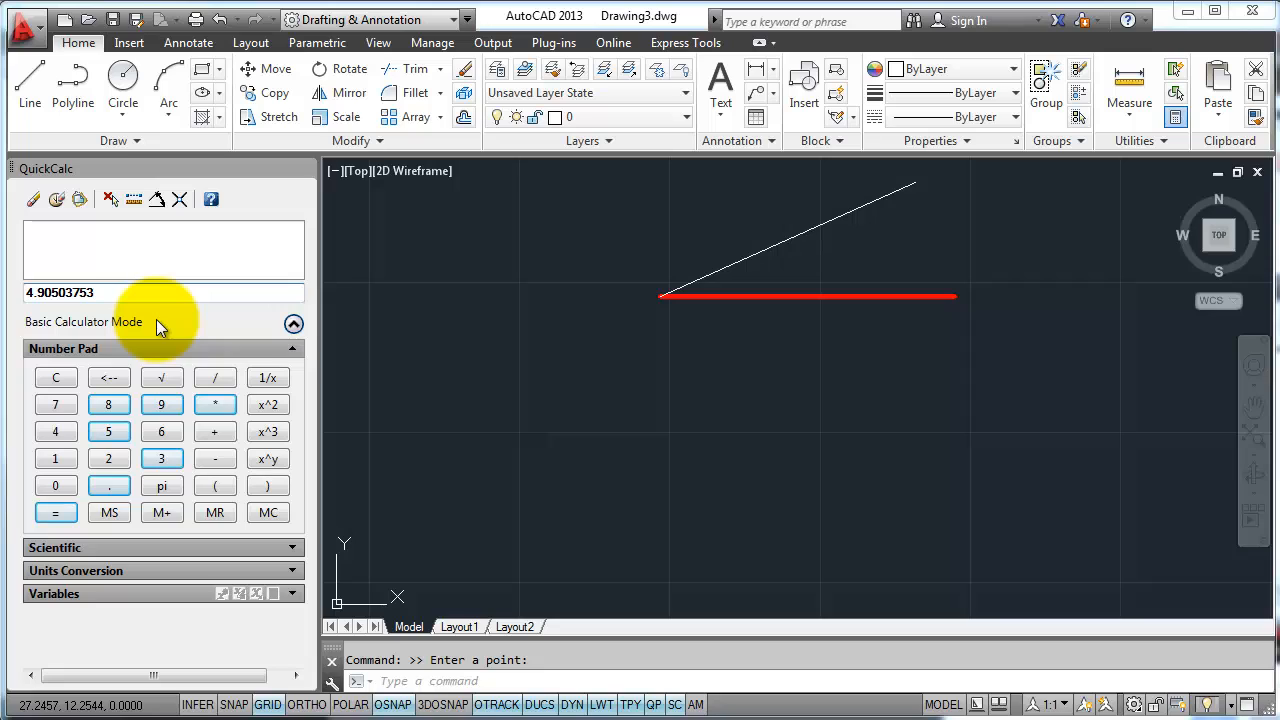
- Multiply the measured length by .85 in QuickCalc and calculate the result
{"action": "type", "text": "*.0"}
{"action": "key", "text": "BackSpace"}
{"action": "type", "text": "85"}
{"action": "key", "text": "Return"}
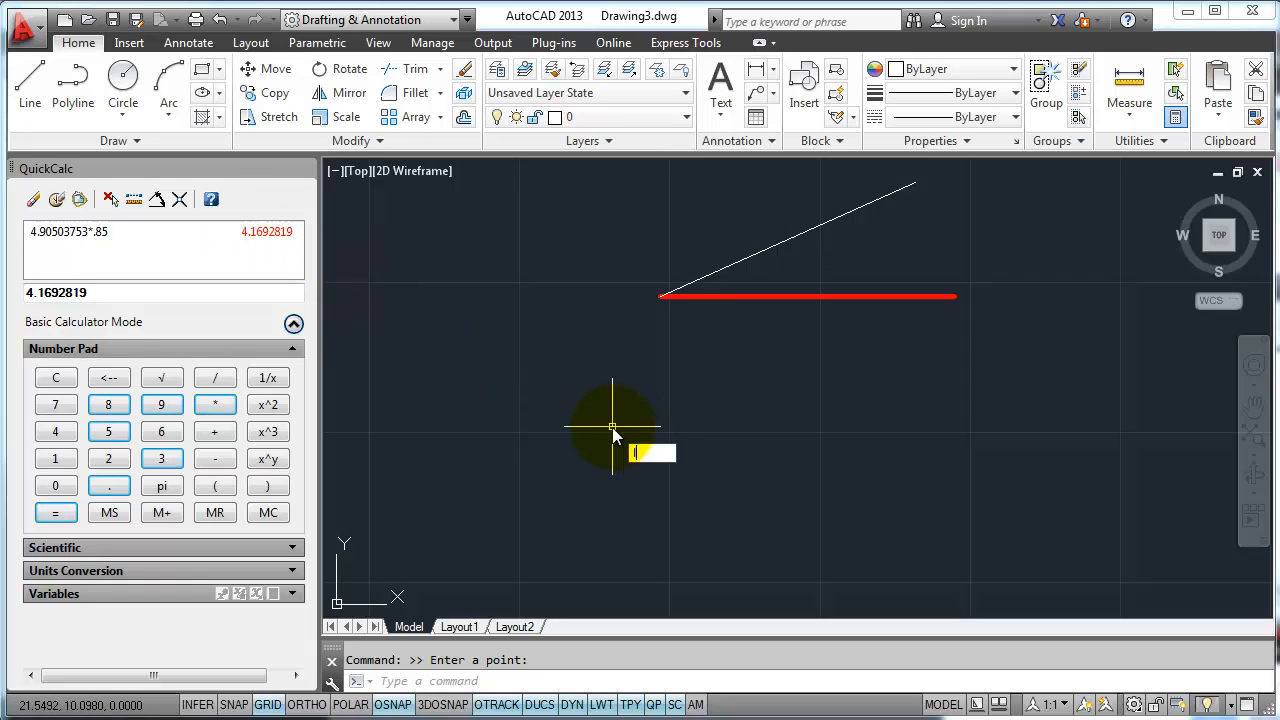
- Start a line at the midpoint of the red horizontal line
{"action": "key", "text": "Return"}
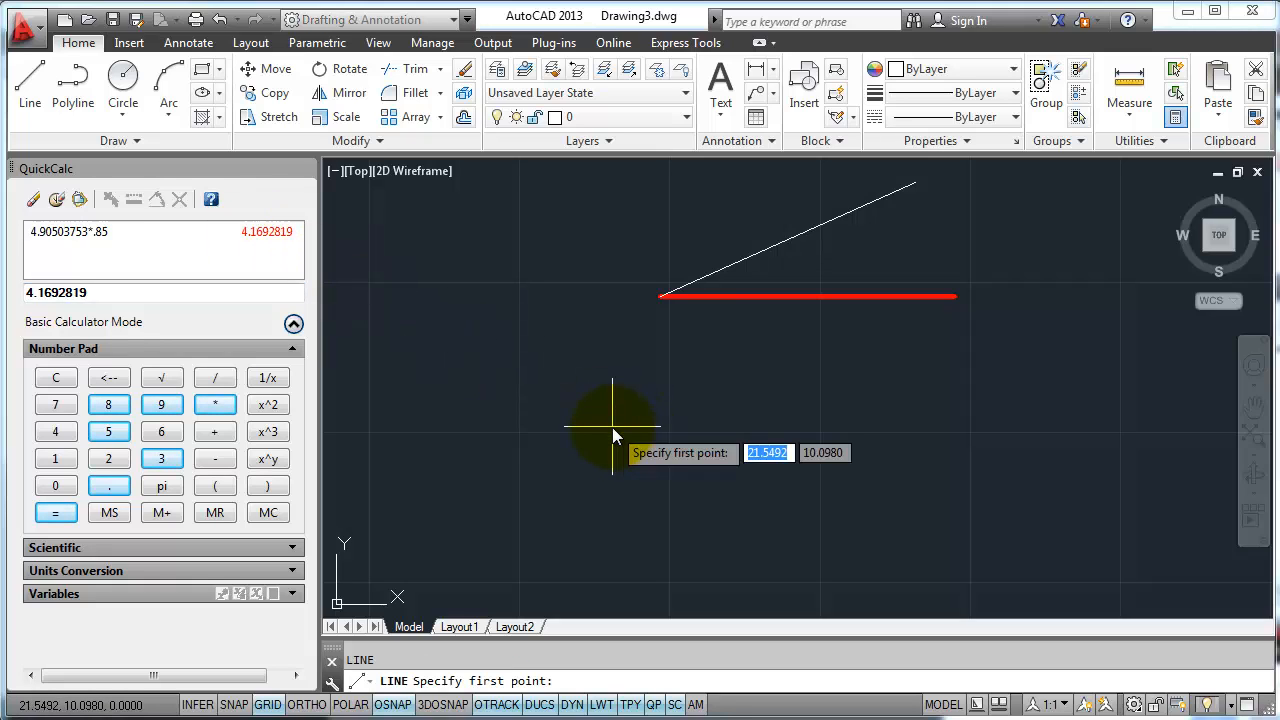
{"action": "left_click", "coordinate": [809, 298]}
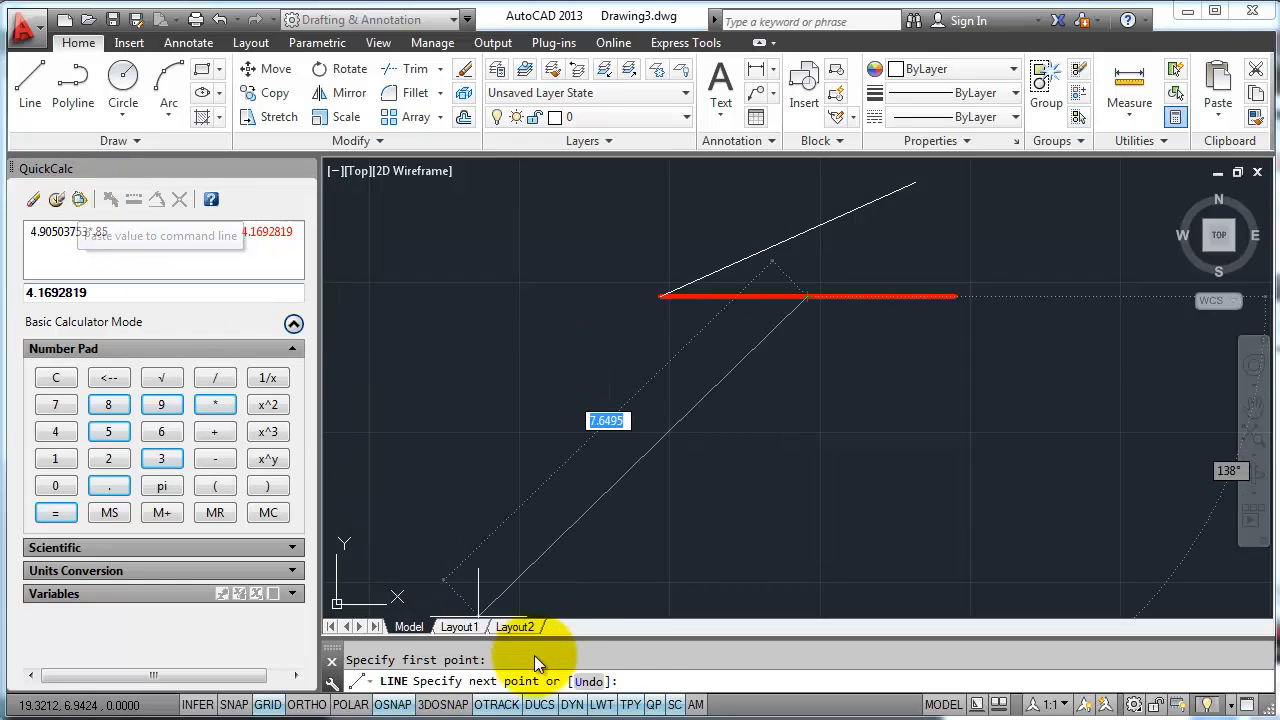
{"action": "left_click", "coordinate": [632, 680]}
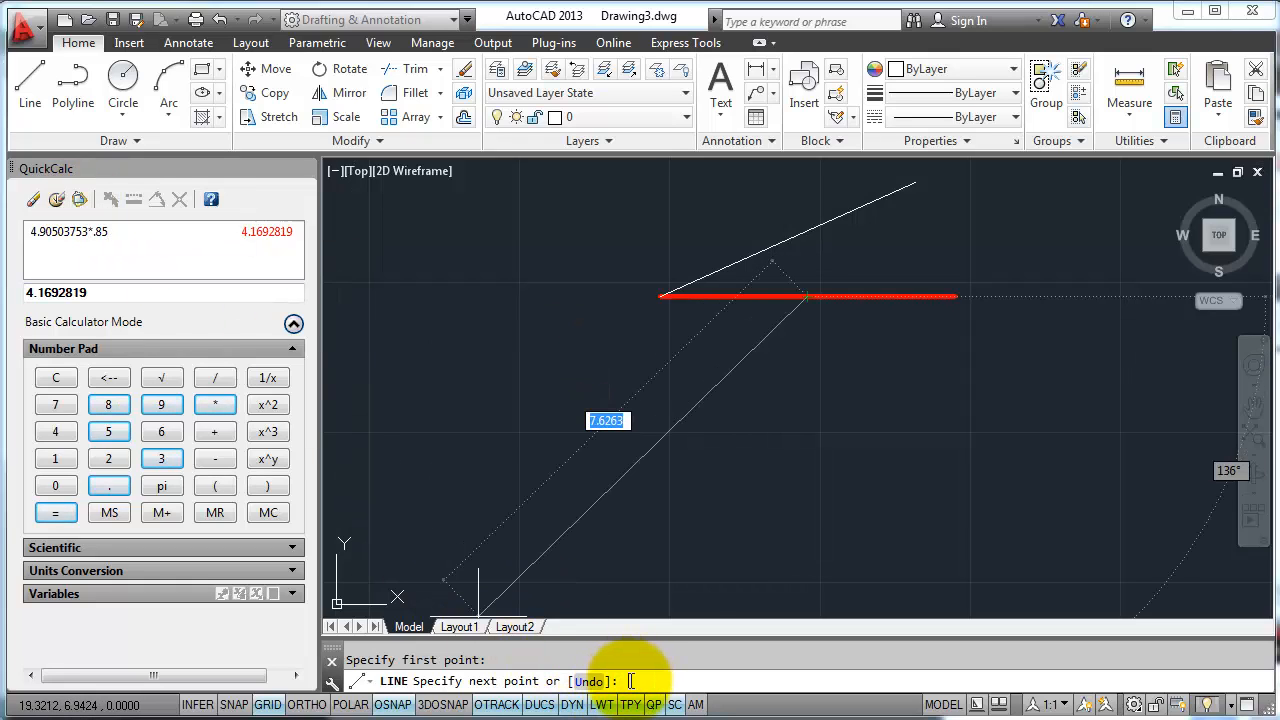
{"action": "type", "text": "4.16"}
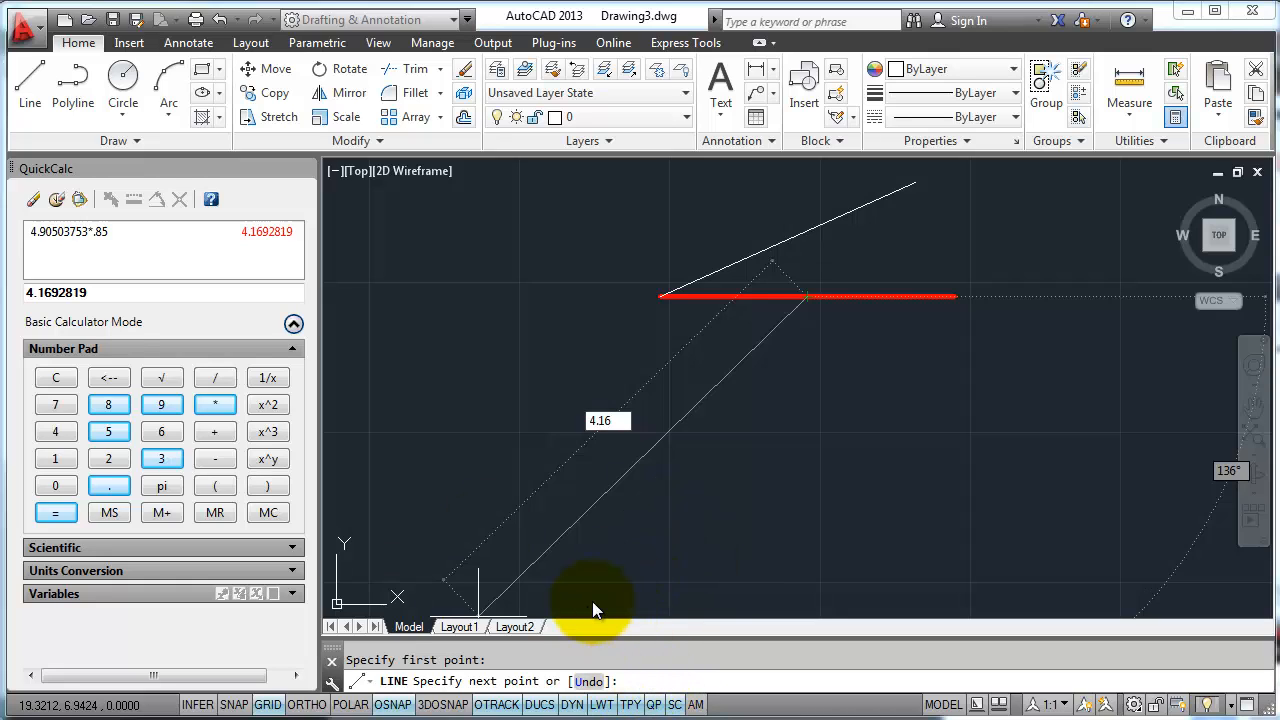
{"action": "key", "text": "BackSpace"}
{"action": "key", "text": "BackSpace"}
{"action": "key", "text": "BackSpace"}
{"action": "key", "text": "BackSpace"}
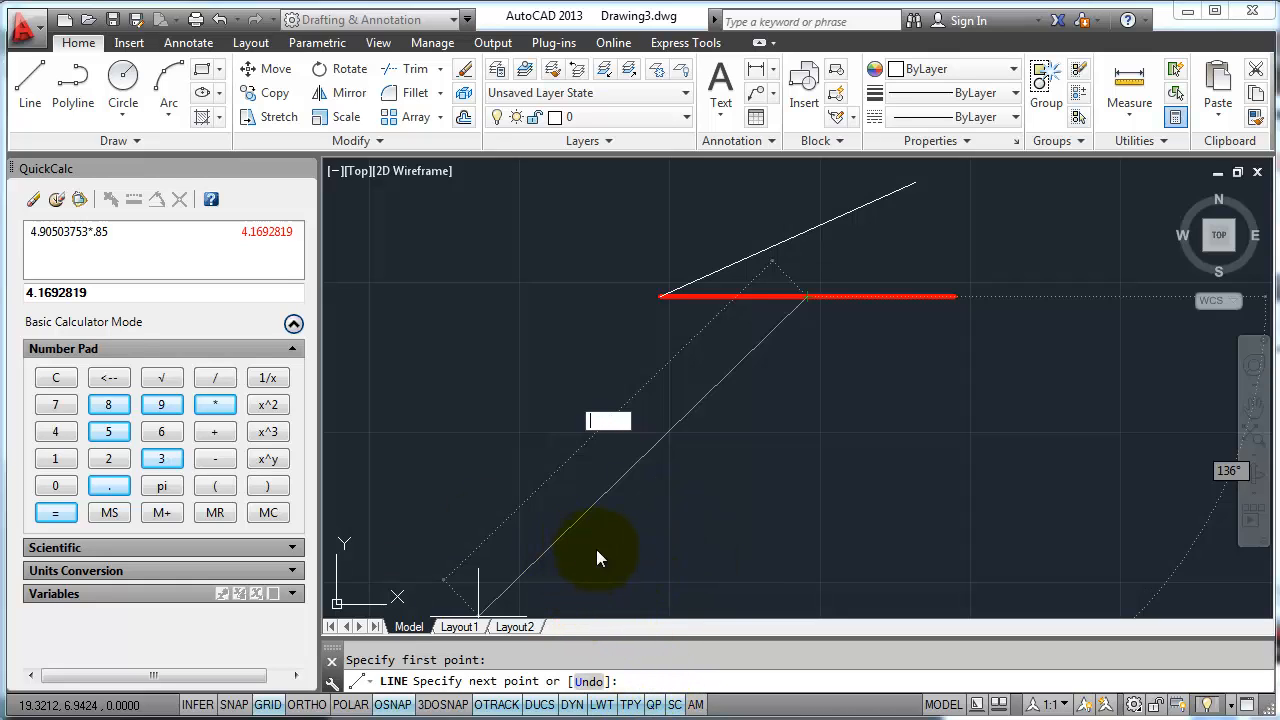
- Paste the calculated length 4.1692819 into the Line command and draw the segment straight down with Ortho on, then end the command
{"action": "left_click", "coordinate": [79, 201]}
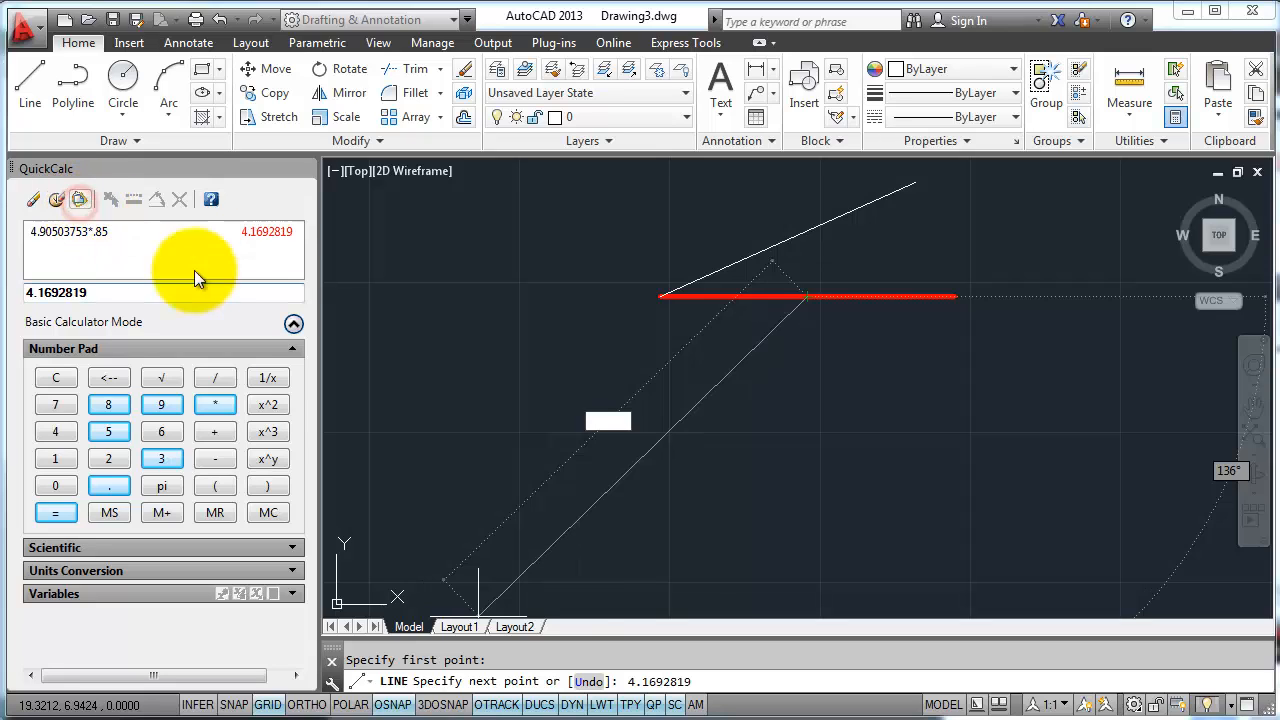
{"action": "left_click", "coordinate": [589, 681]}
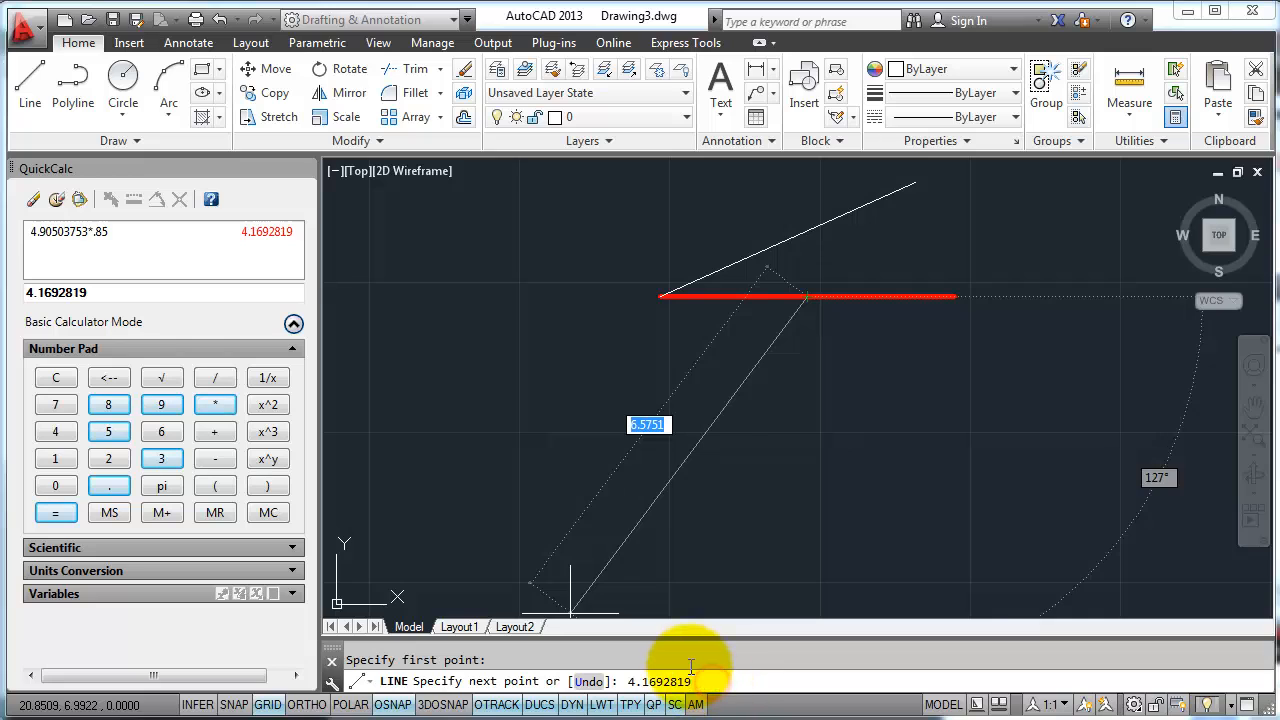
{"action": "key", "text": "F8"}
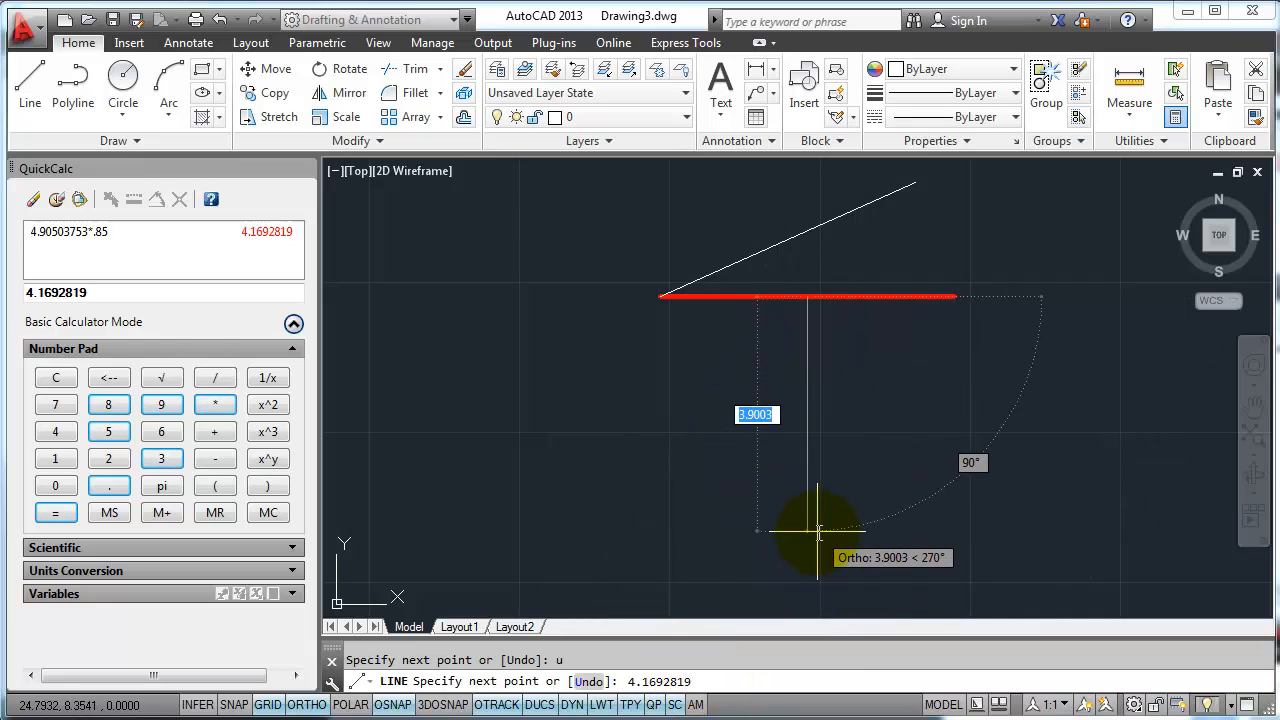
{"action": "key", "text": "Return"}
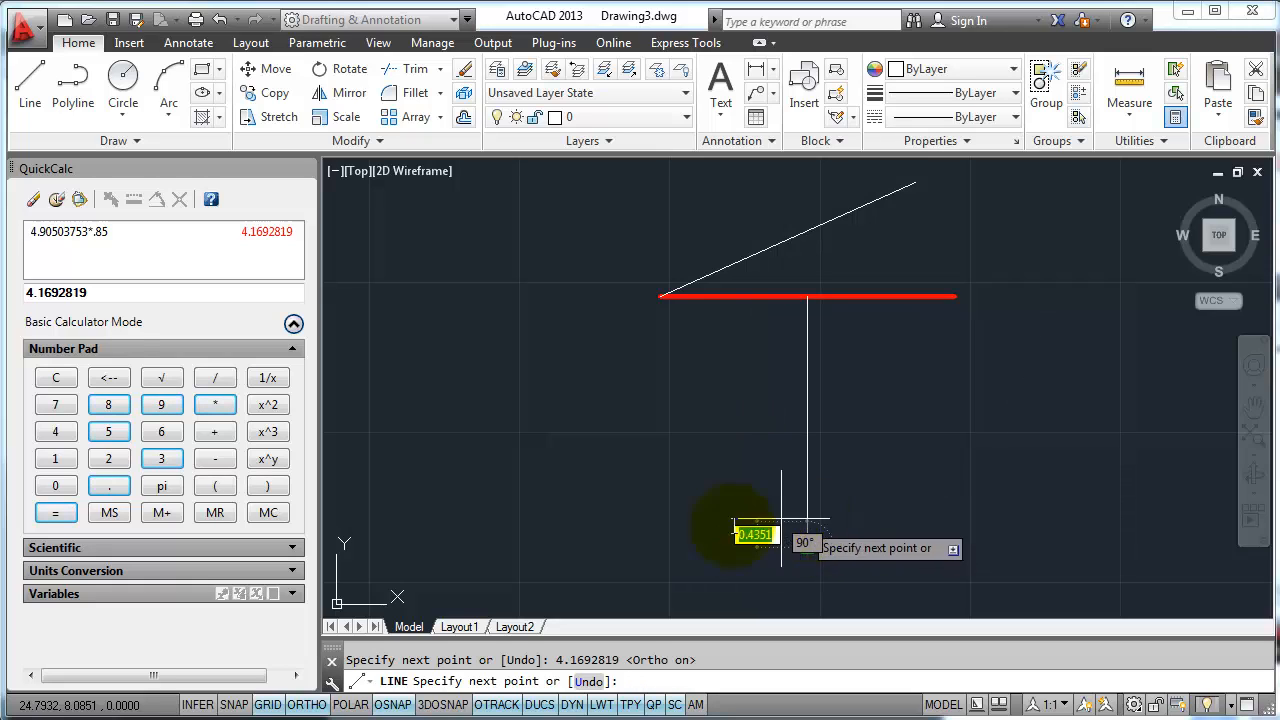
{"action": "key", "text": "Escape"}
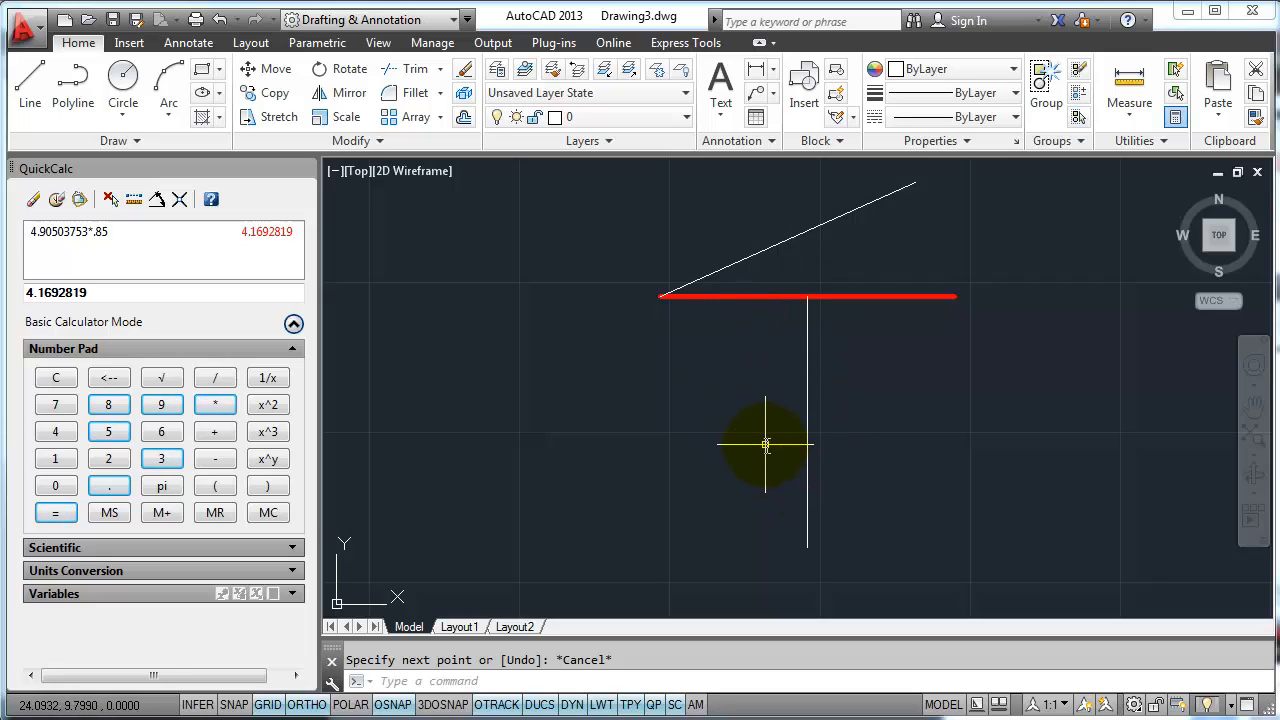
- Add a linear dimension (DIMLINEAR) between the red line's endpoints, placed just below the line
{"action": "type", "text": "DIMLin"}
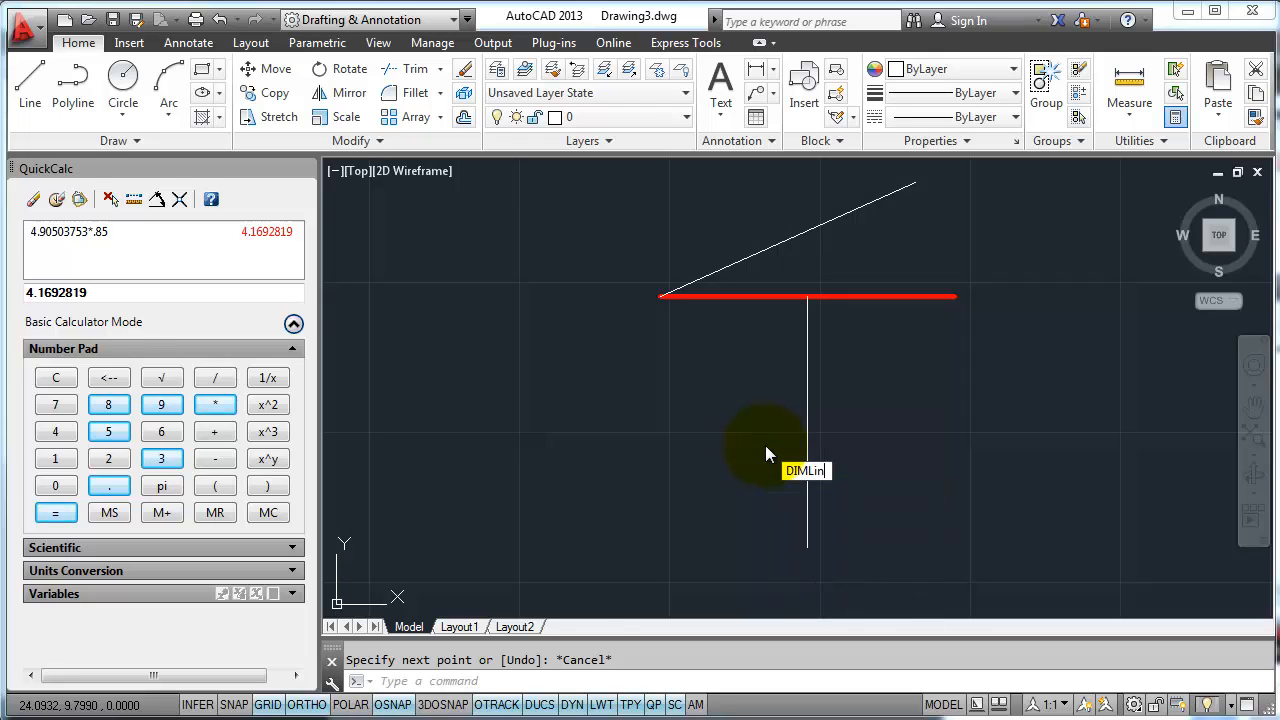
{"action": "key", "text": "Return"}
{"action": "left_click", "coordinate": [660, 296]}
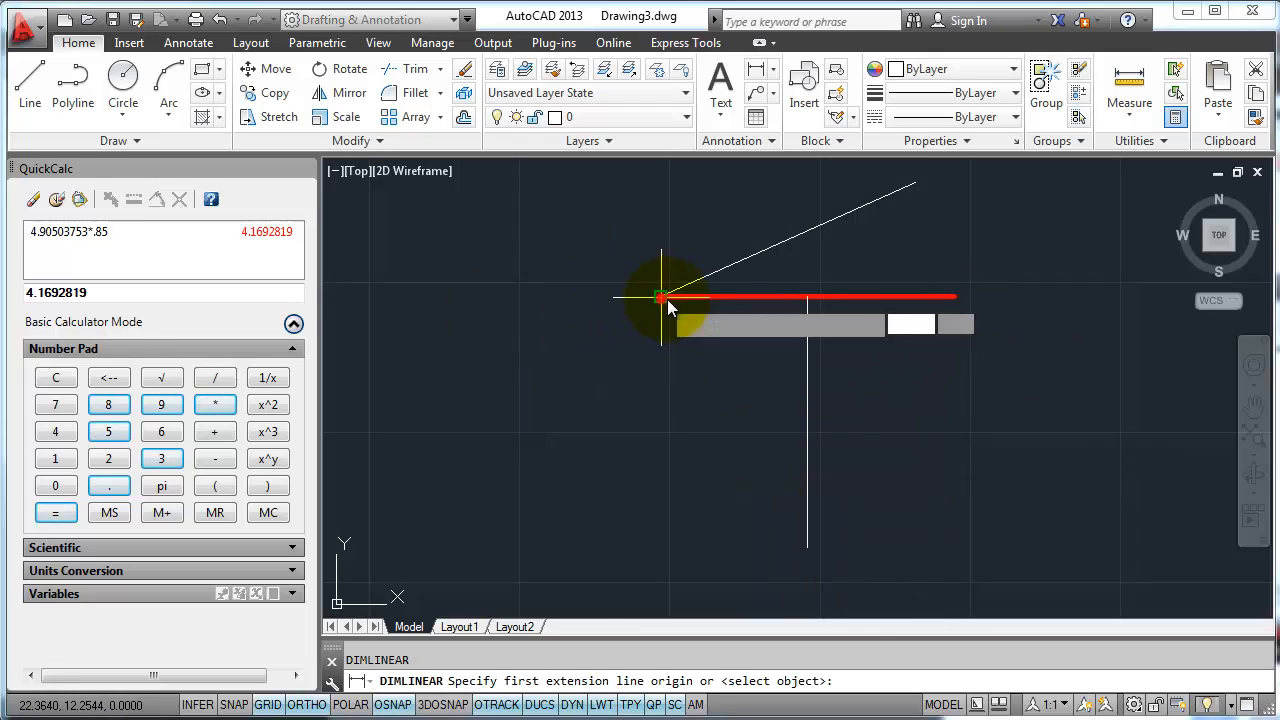
{"action": "left_click", "coordinate": [953, 311]}
{"action": "left_click", "coordinate": [925, 341]}
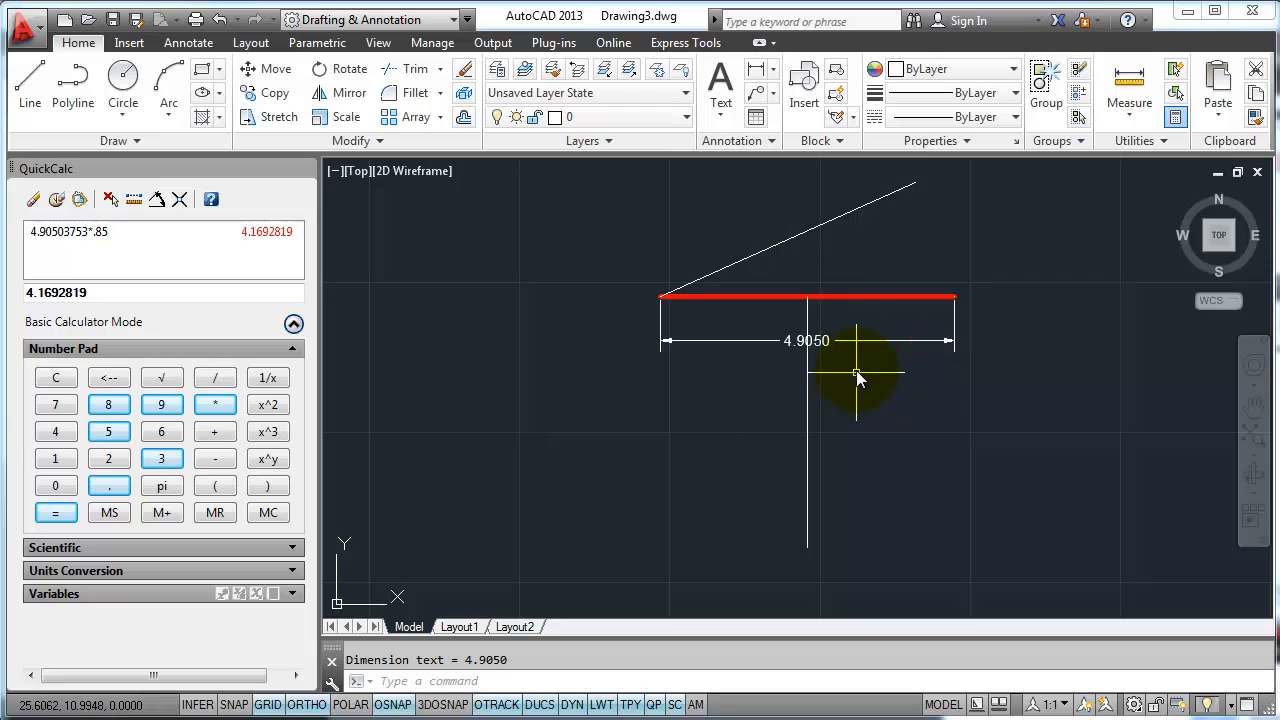
- Add a linear dimension to the vertical line from its upper to its lower endpoint, placed to its right
{"action": "key", "text": "Return"}
{"action": "left_click", "coordinate": [808, 296]}
{"action": "left_click", "coordinate": [809, 548]}
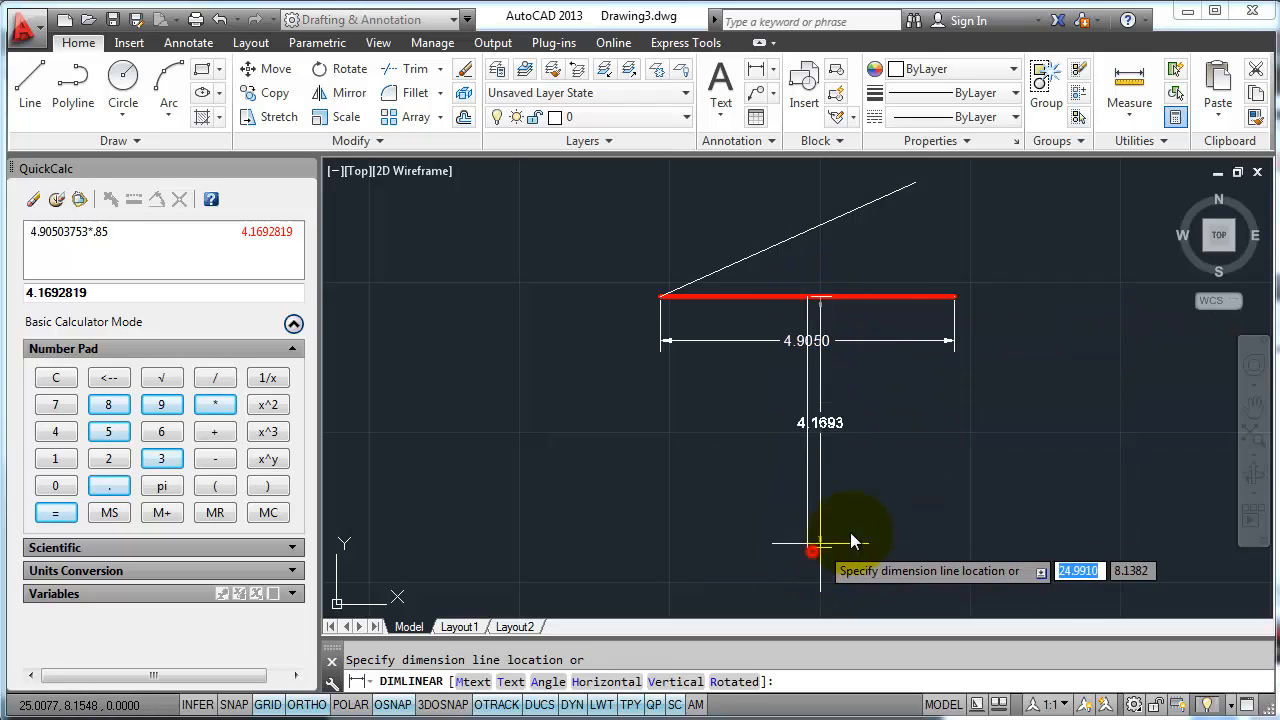
{"action": "left_click", "coordinate": [884, 547]}
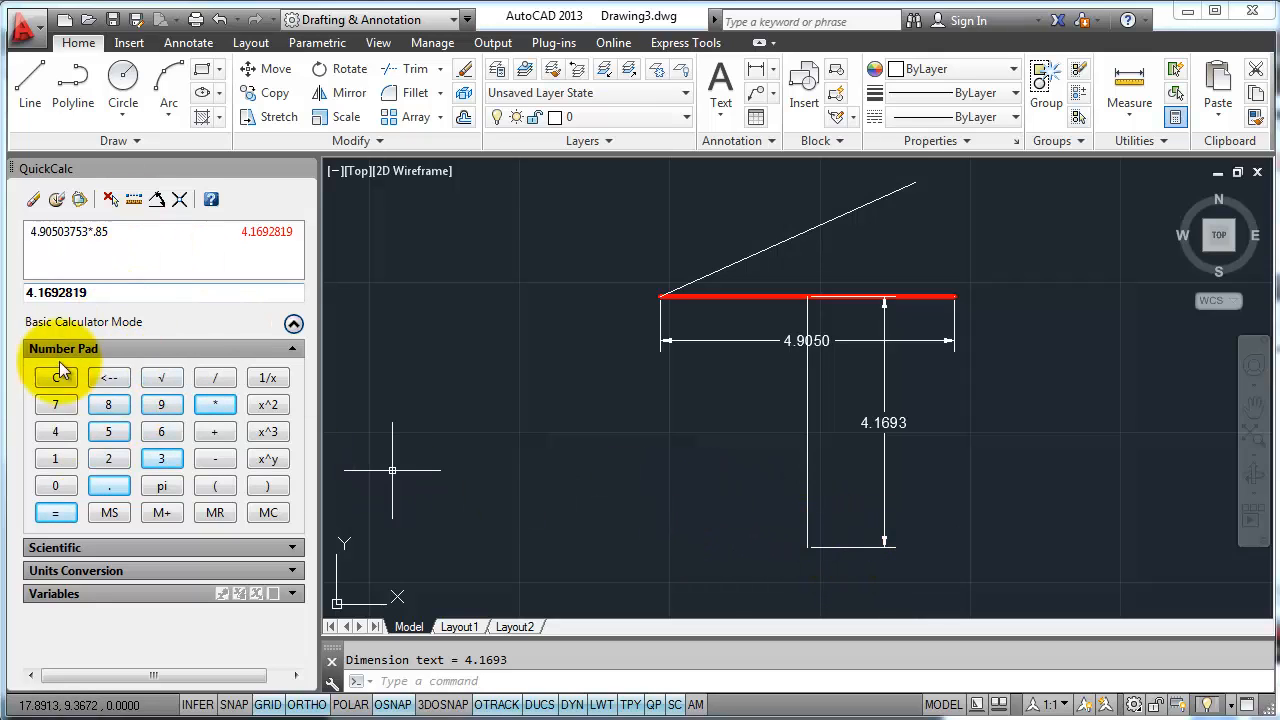
- Expand Units Conversion in QuickCalc and convert a length of 90 from inches to centimeters
{"action": "left_click", "coordinate": [285, 567]}
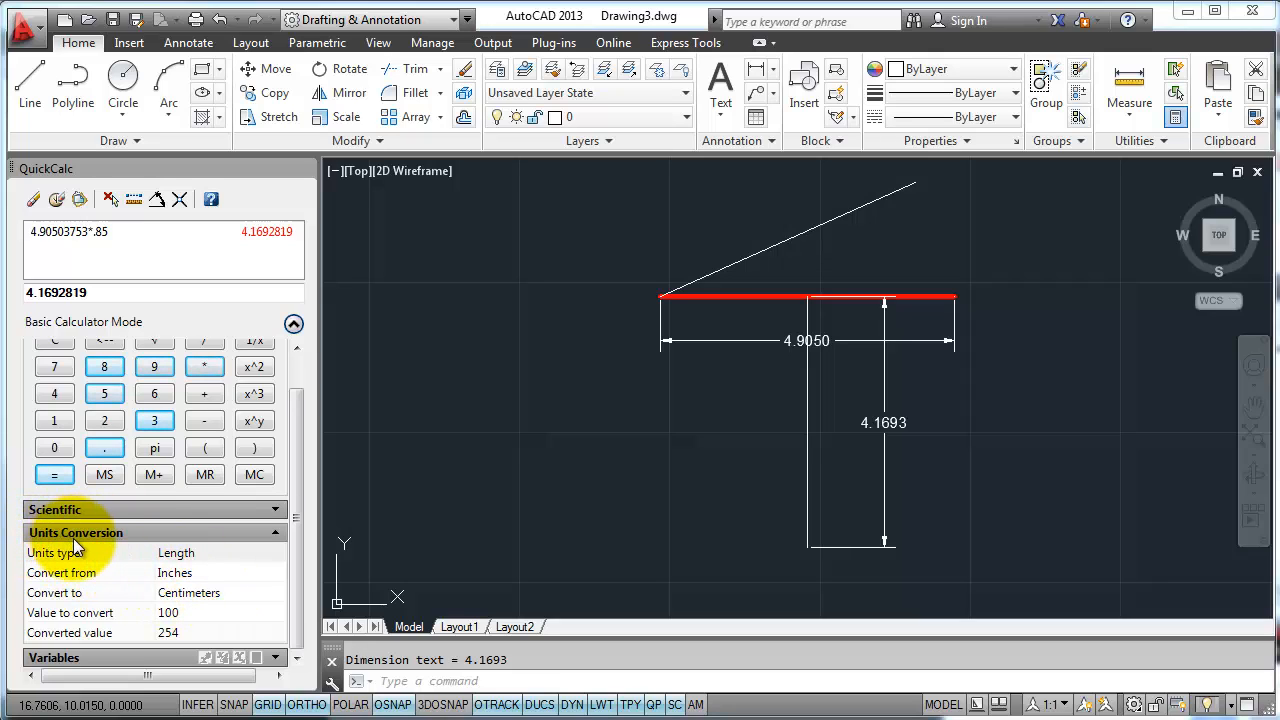
{"action": "left_click", "coordinate": [146, 572]}
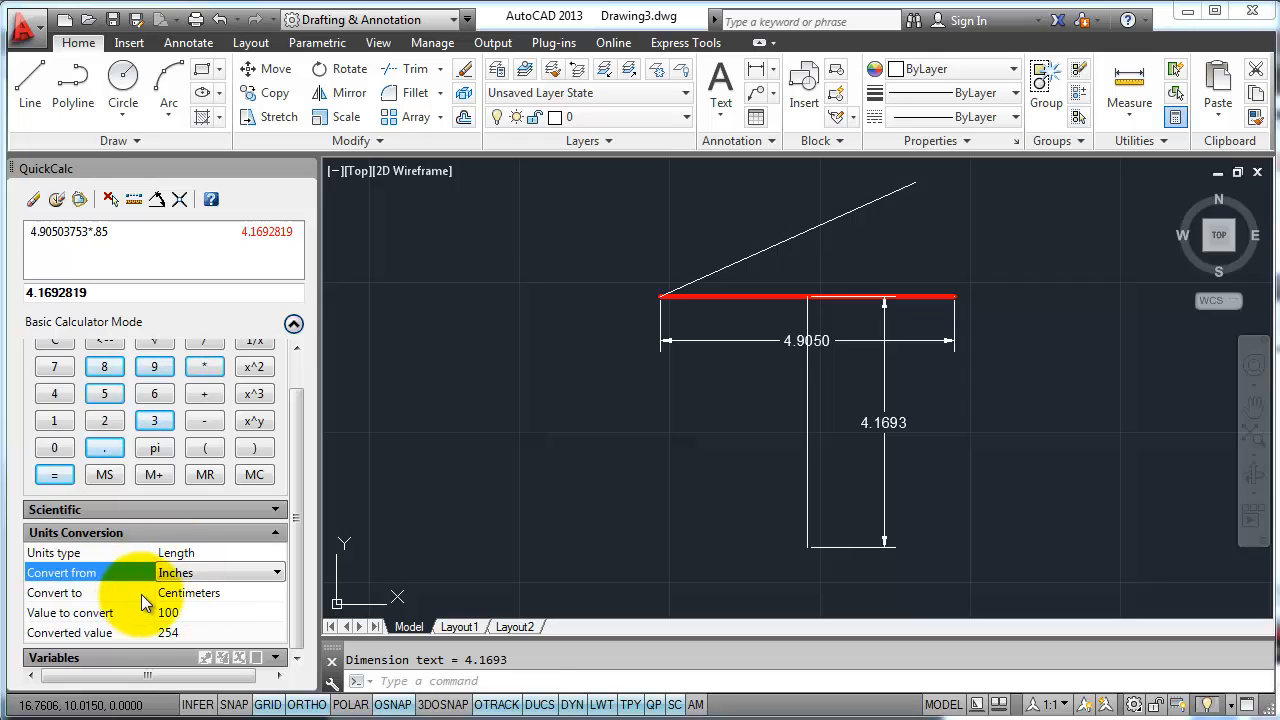
{"action": "left_click", "coordinate": [180, 574]}
{"action": "left_click", "coordinate": [175, 620]}
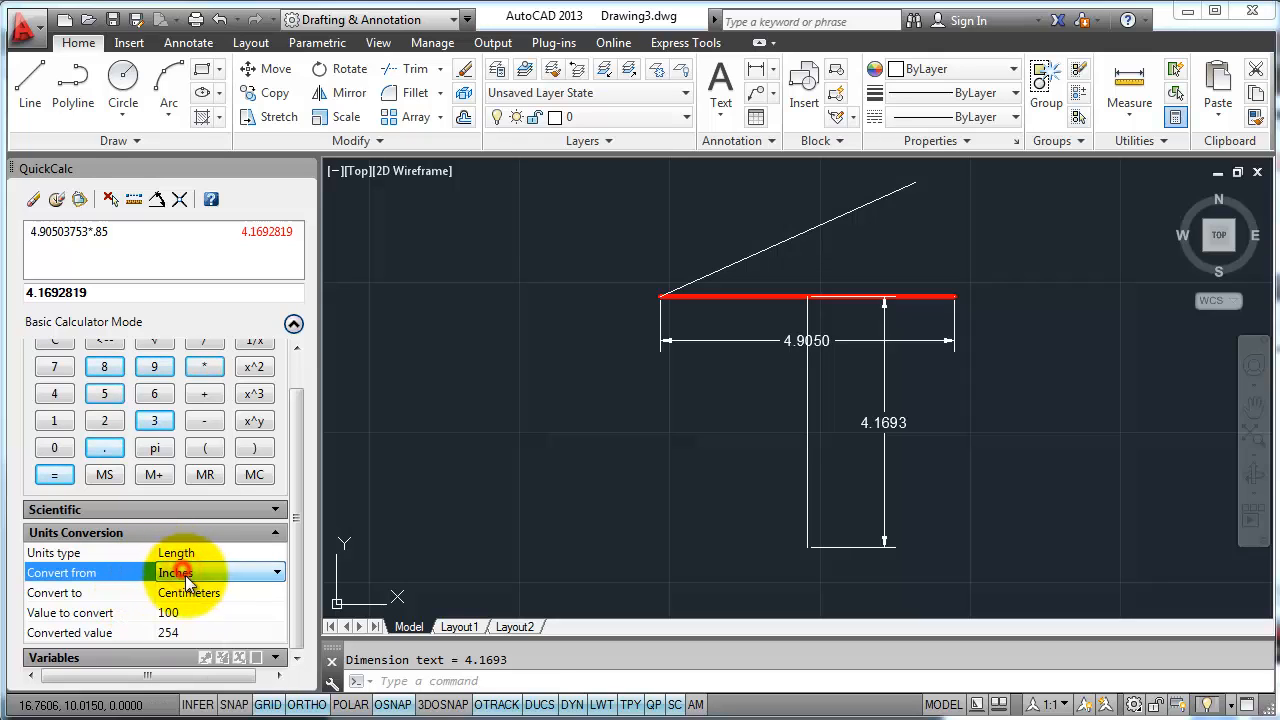
{"action": "left_click", "coordinate": [175, 612]}
{"action": "type", "text": "90"}
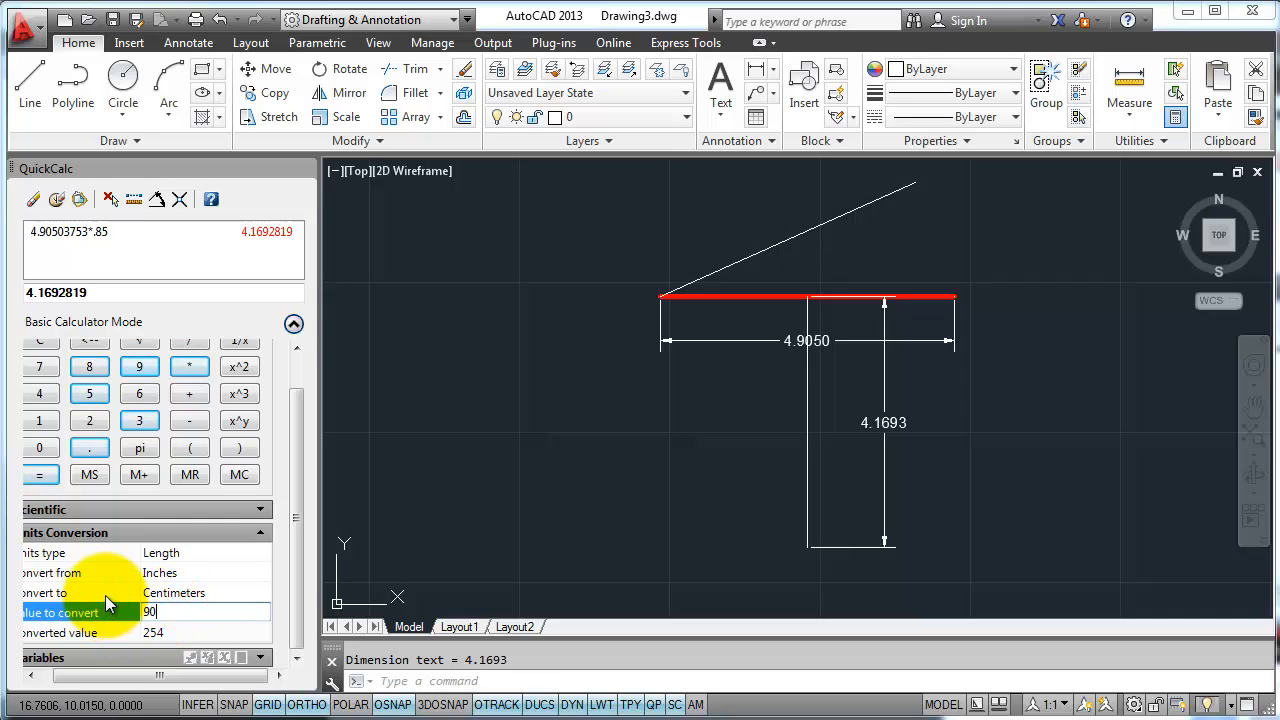
{"action": "key", "text": "Return"}
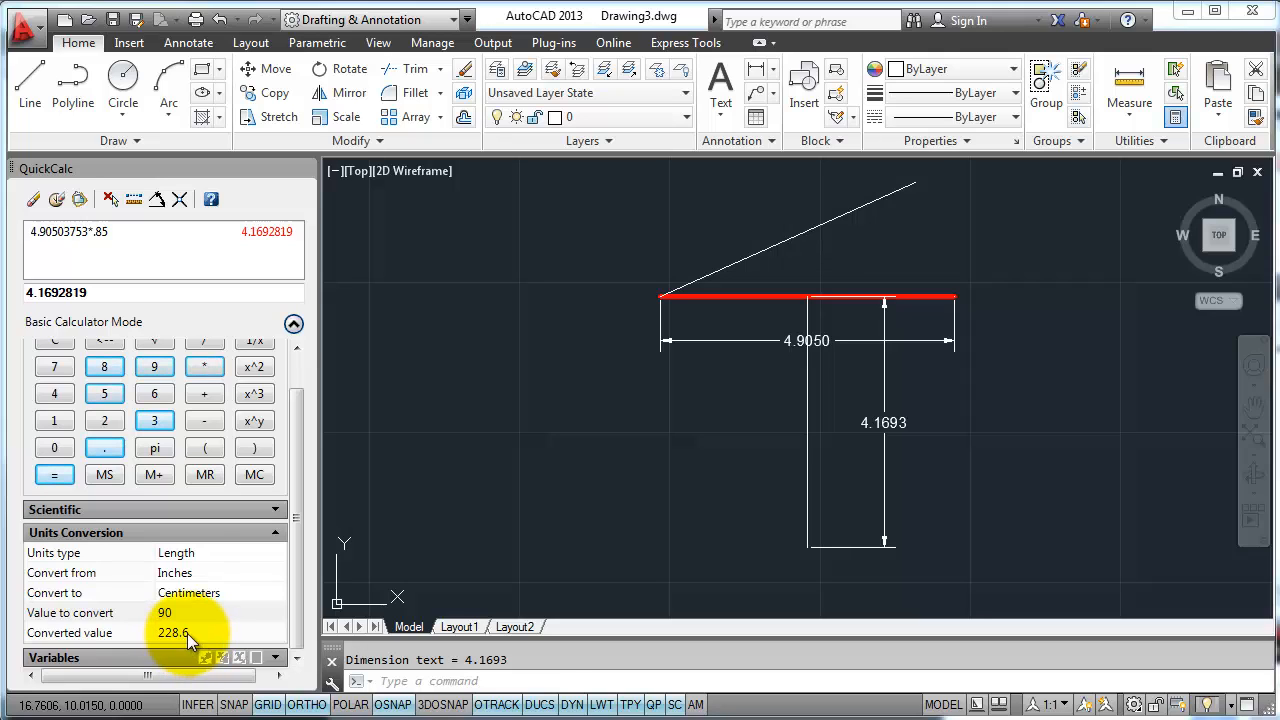
- Review the available unit types for conversion, keep Length, and collapse the Units Conversion section
{"action": "left_click", "coordinate": [192, 553]}
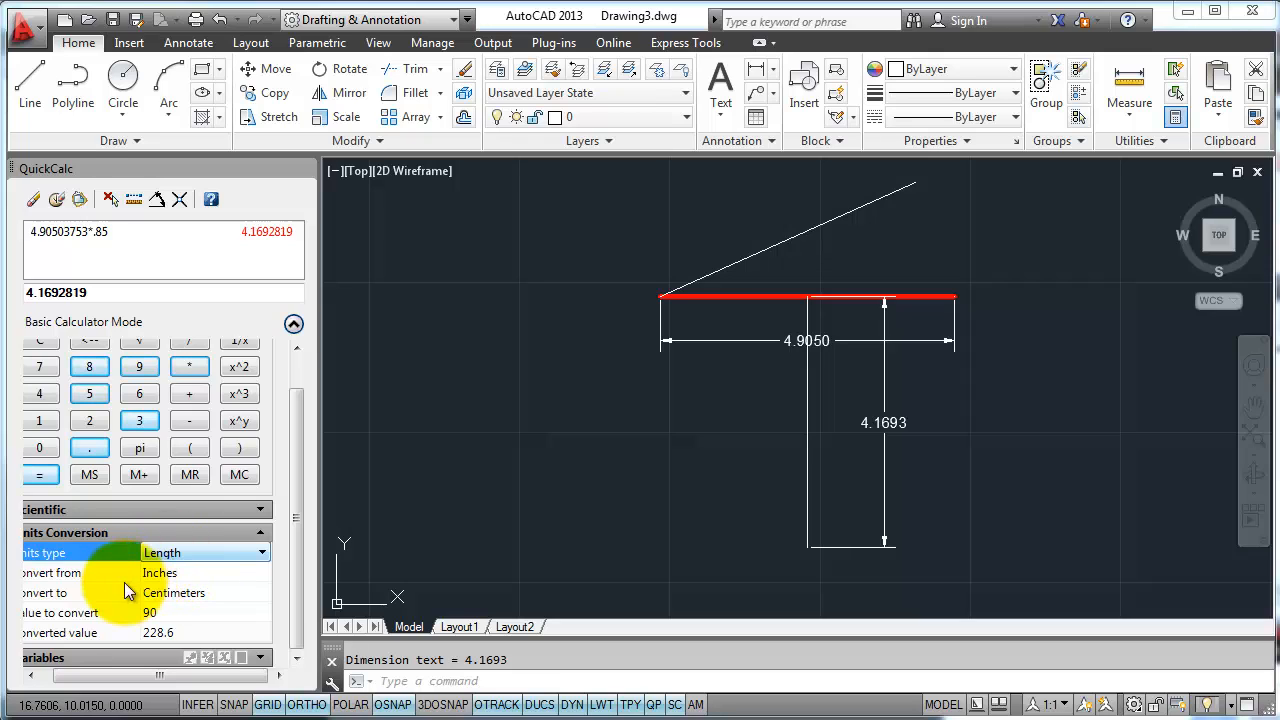
{"action": "left_click_drag", "start_coordinate": [135, 676], "coordinate": [123, 676]}
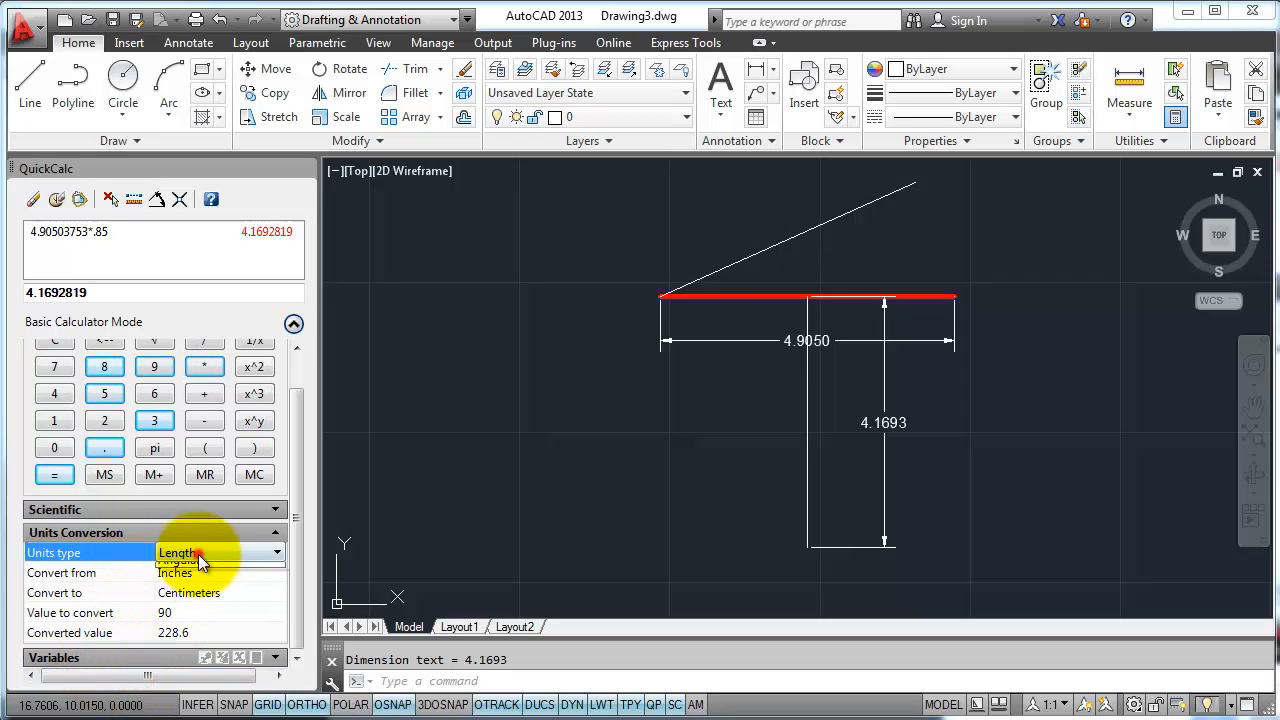
{"action": "left_click", "coordinate": [265, 553]}
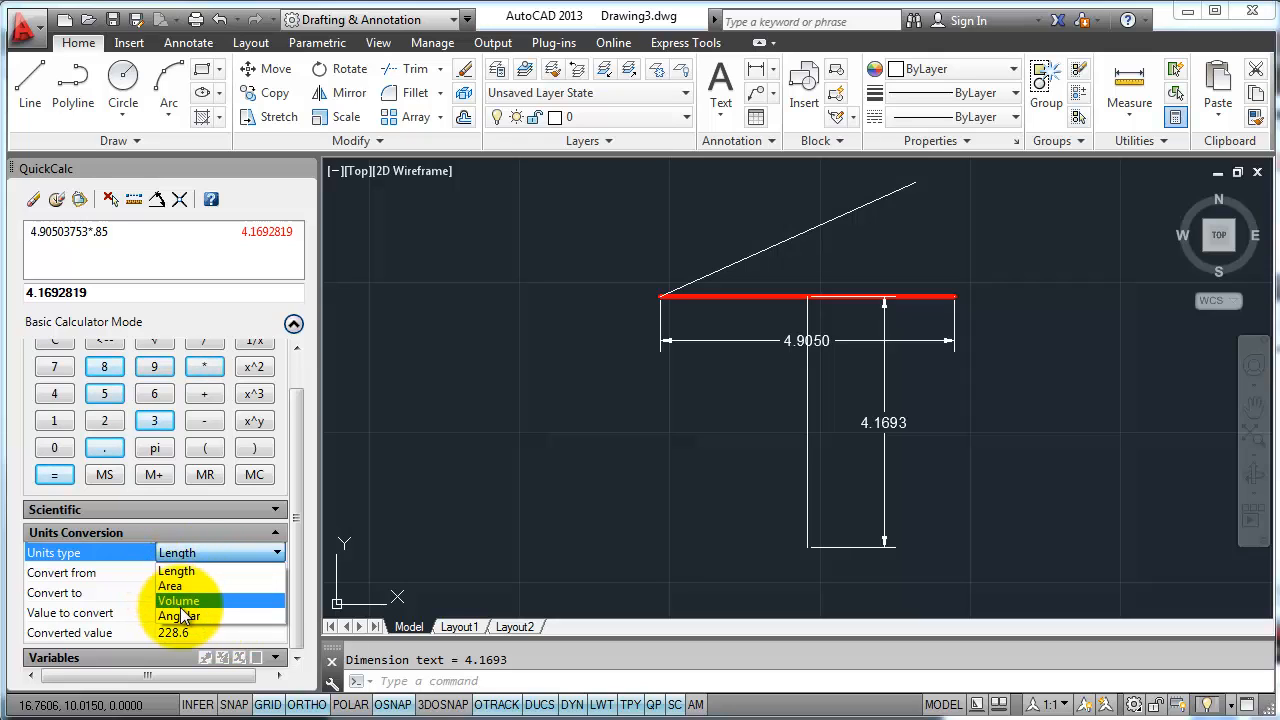
{"action": "left_click", "coordinate": [237, 571]}
{"action": "left_click", "coordinate": [276, 532]}
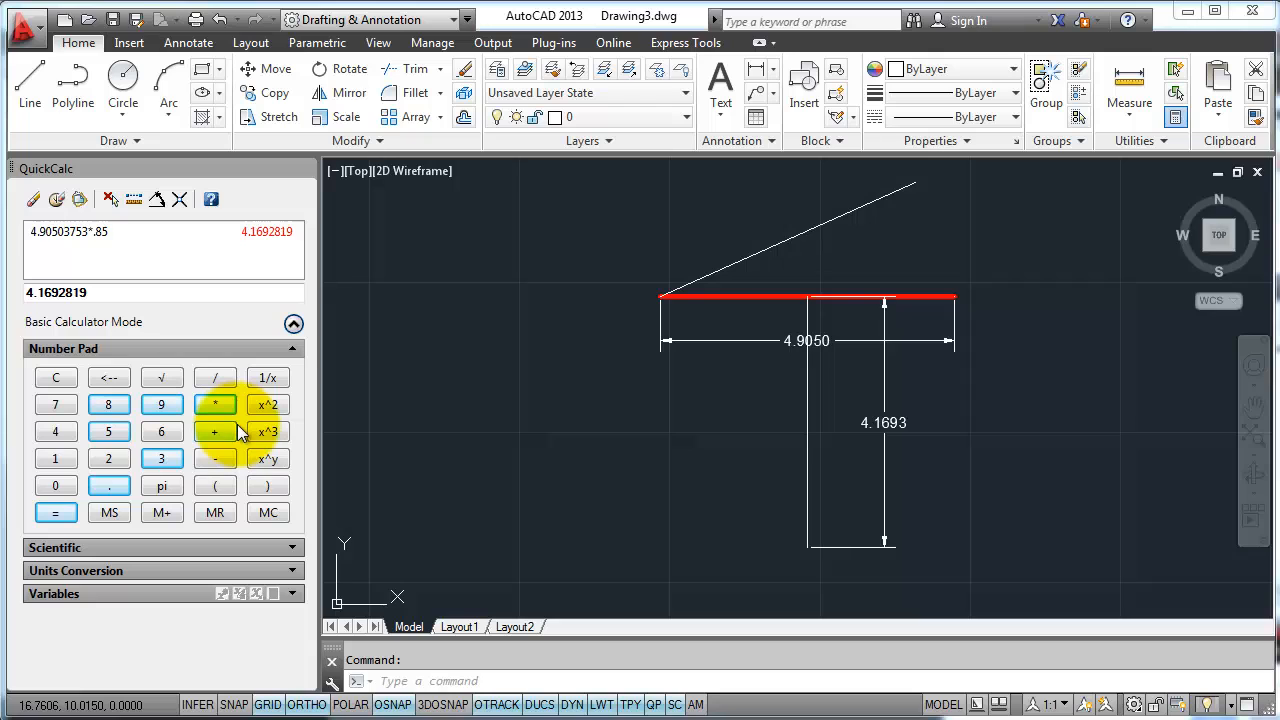
- Float the QuickCalc palette over the drawing, dock it back at its original side, and close and reopen it
{"action": "mouse_move", "coordinate": [121, 170]}
{"action": "left_mouse_down"}
{"action": "mouse_move", "coordinate": [481, 189]}
{"action": "mouse_move", "coordinate": [474, 199]}
{"action": "left_mouse_up"}
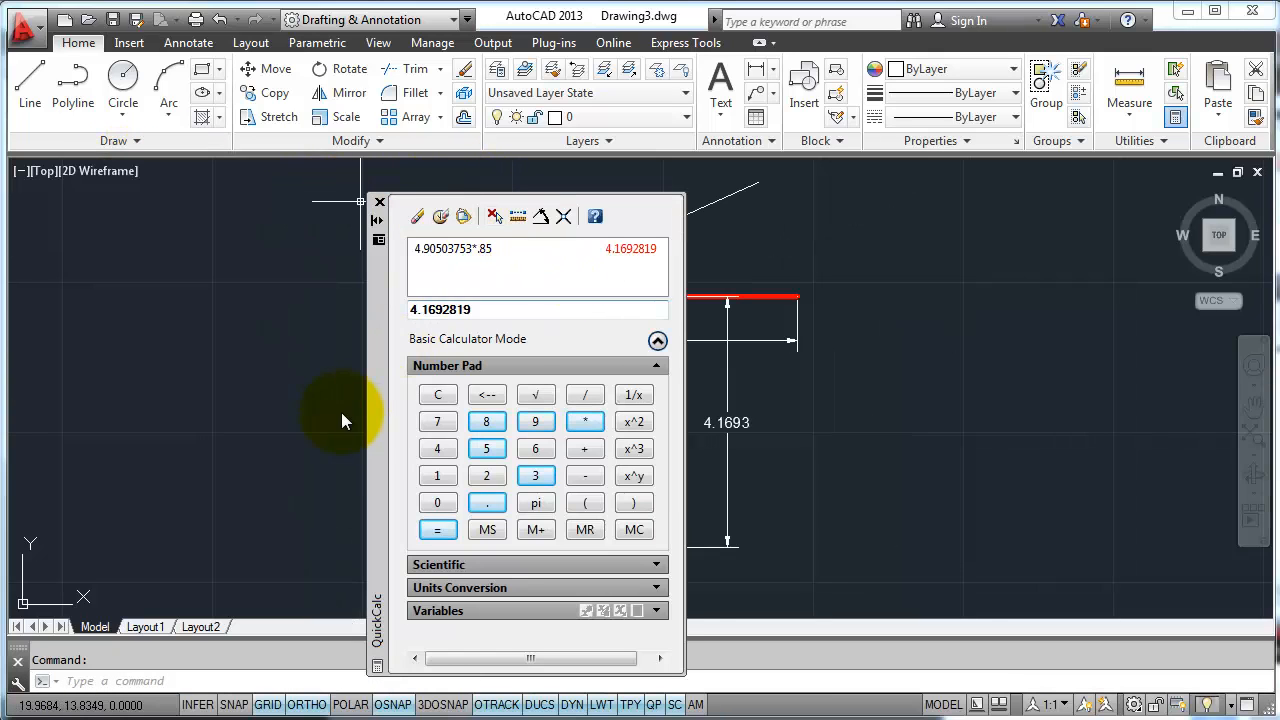
{"action": "mouse_move", "coordinate": [380, 420]}
{"action": "left_mouse_down"}
{"action": "mouse_move", "coordinate": [662, 387]}
{"action": "mouse_move", "coordinate": [40, 365]}
{"action": "mouse_move", "coordinate": [5, 345]}
{"action": "mouse_move", "coordinate": [19, 358]}
{"action": "left_mouse_up"}
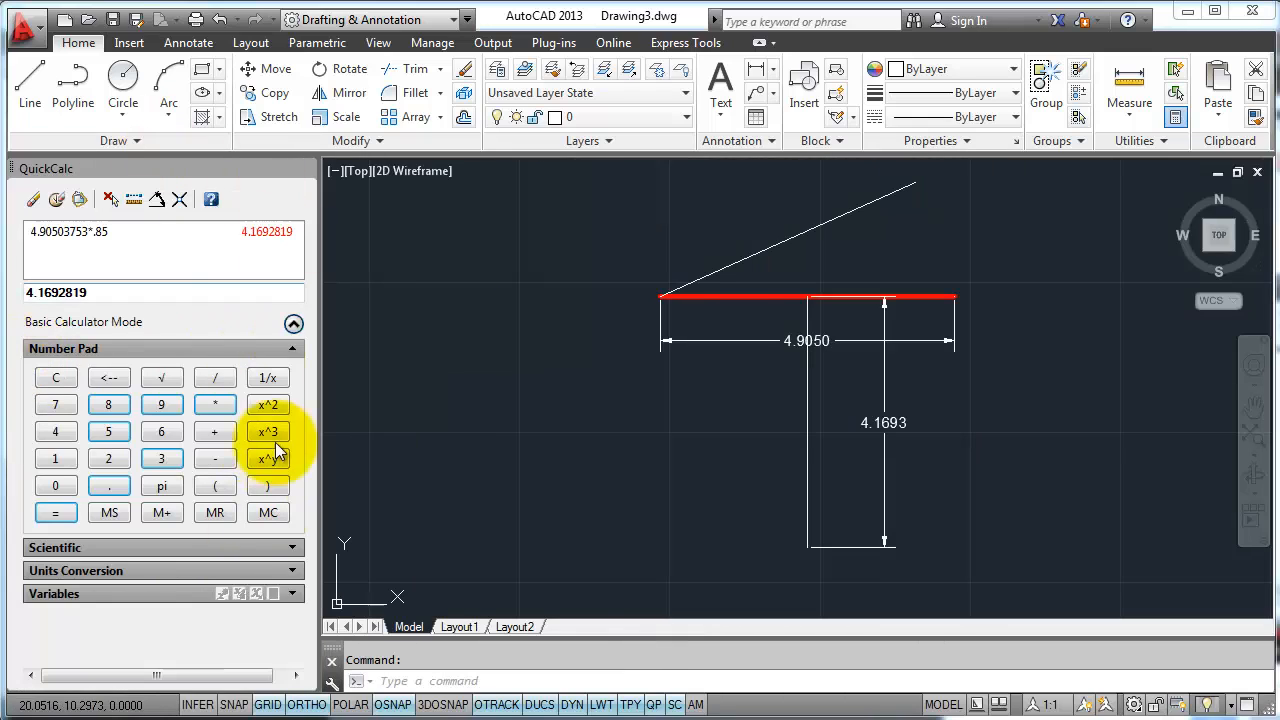
{"action": "left_click", "coordinate": [1175, 117]}
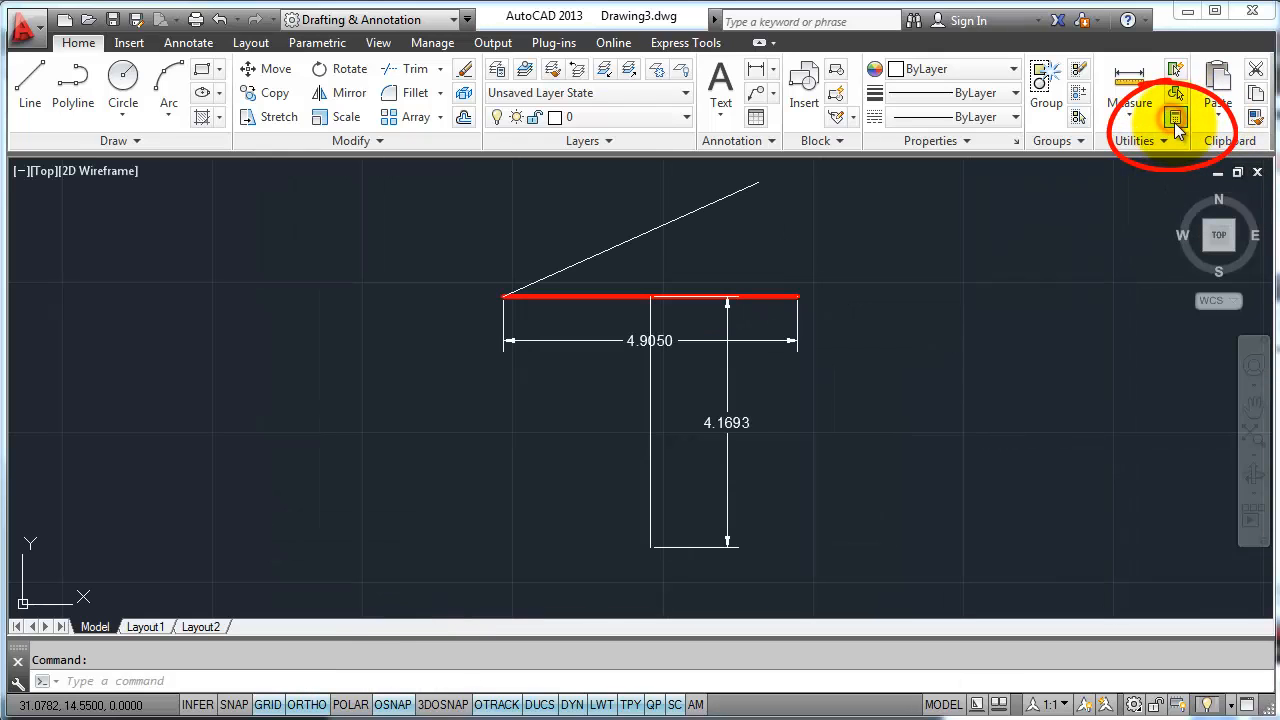
{"action": "left_click", "coordinate": [1175, 117]}
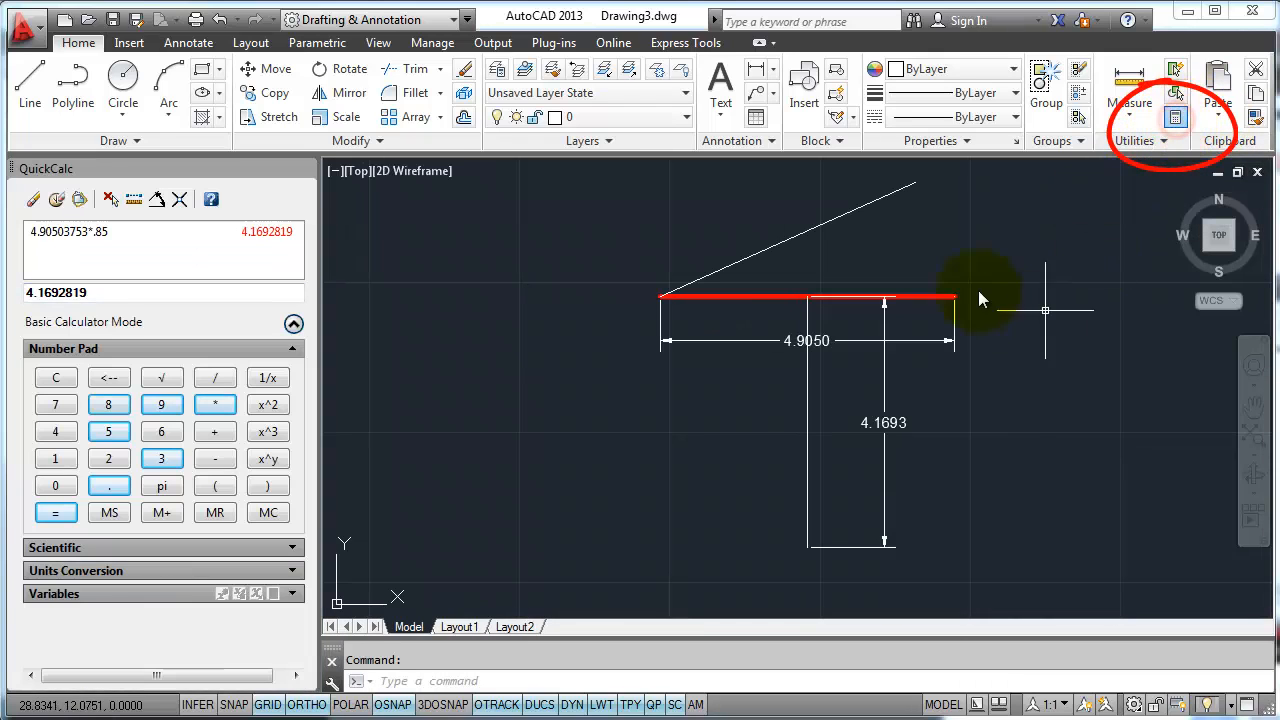